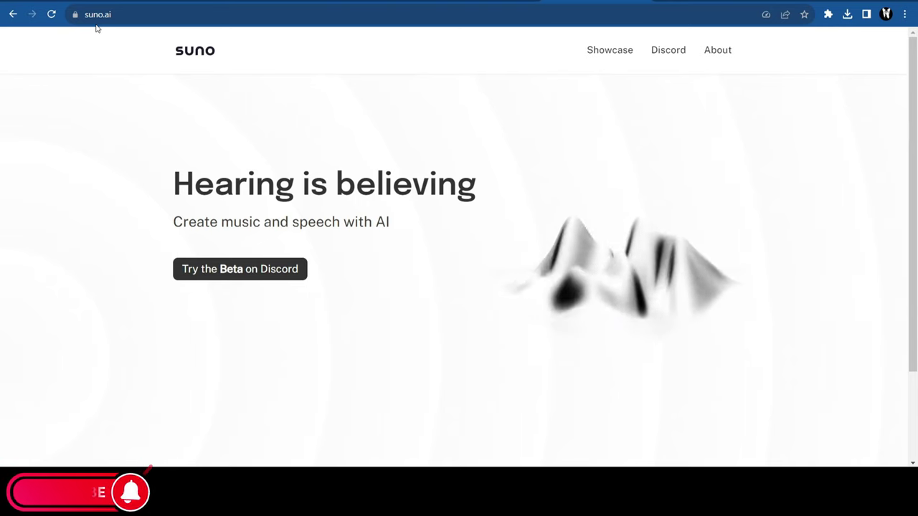
# - Join the Suno Discord server and open the #chirp-beta-1 channel
pyautogui.click(224, 279)
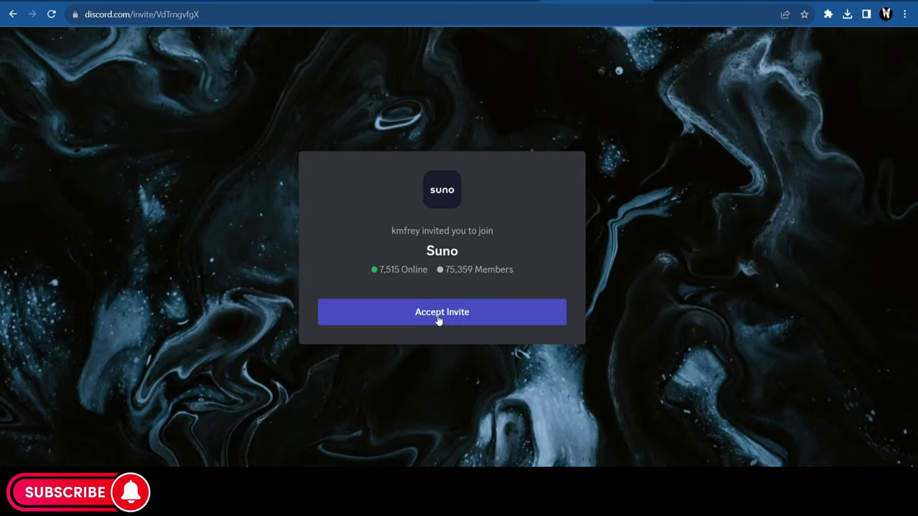
pyautogui.click(486, 313)
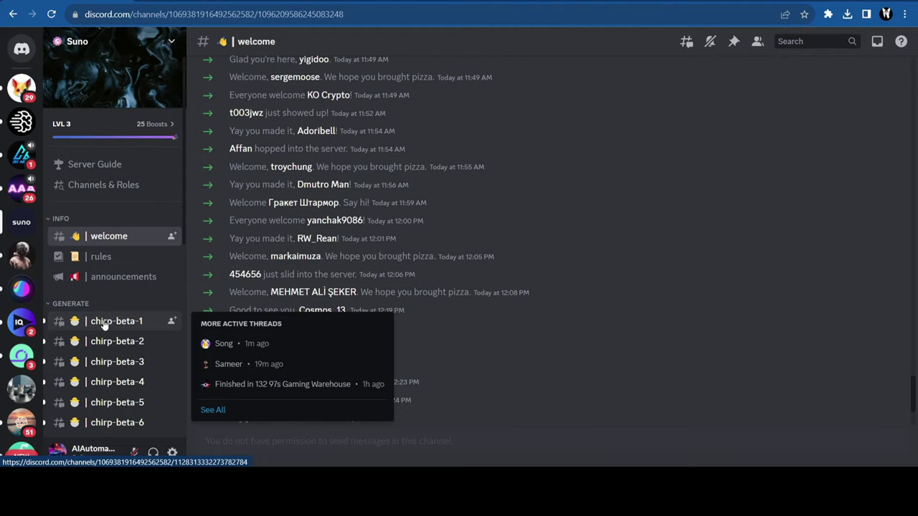
pyautogui.click(104, 322)
# - Start a direct message with Suno Chirp Bot and run /chirp to open the song form
pyautogui.click(208, 115)
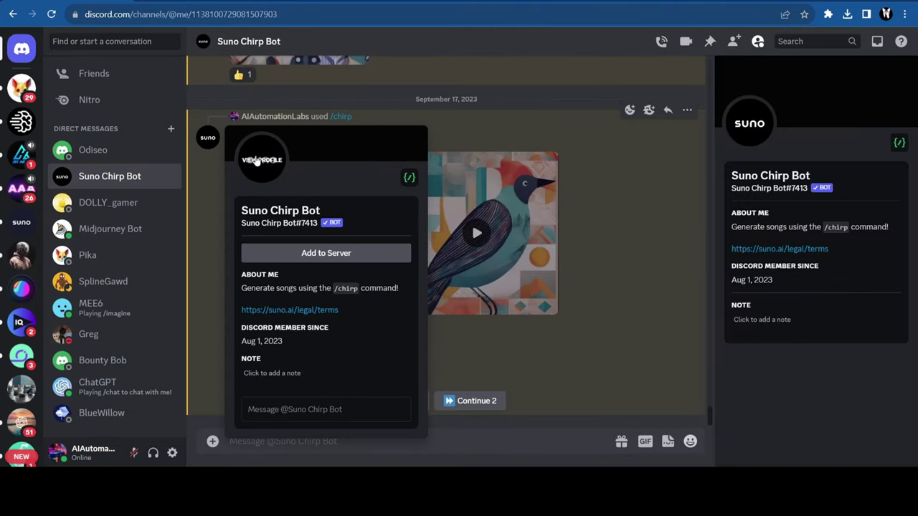
pyautogui.click(260, 159)
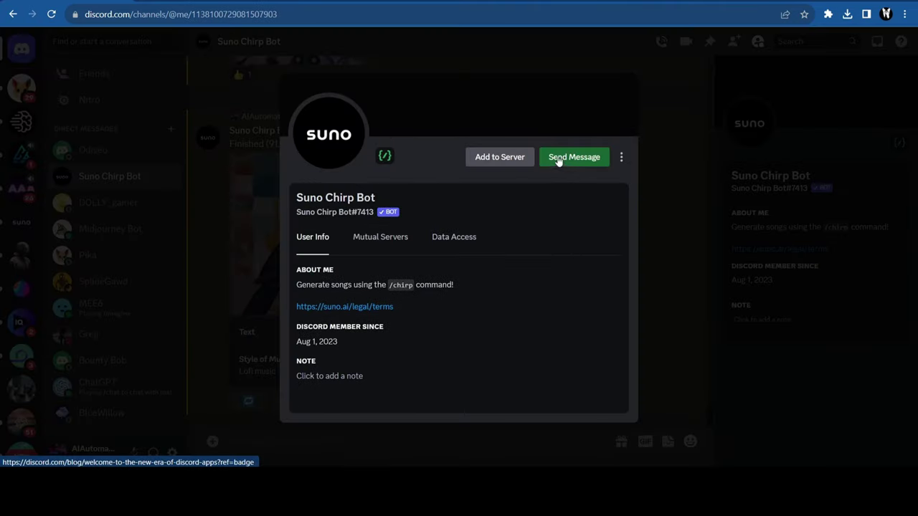
pyautogui.click(559, 158)
pyautogui.write('/')
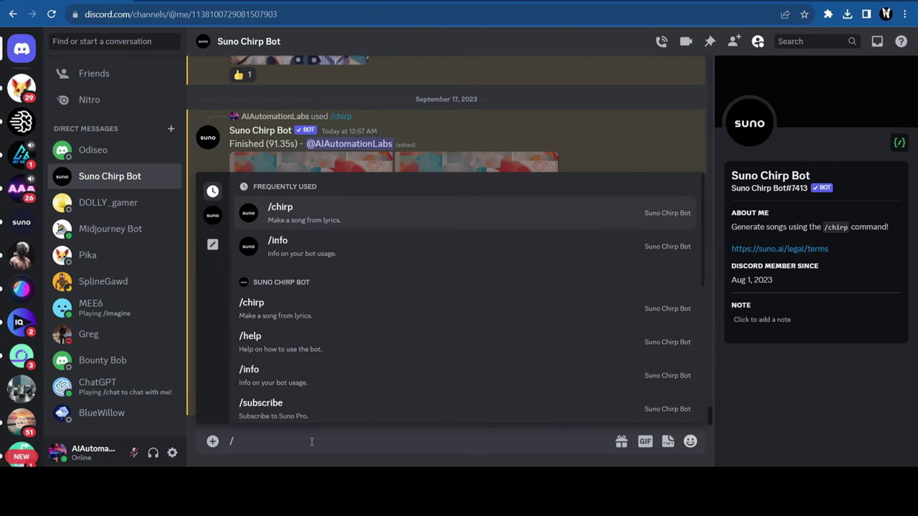
pyautogui.write('chirp')
pyautogui.press('Return')
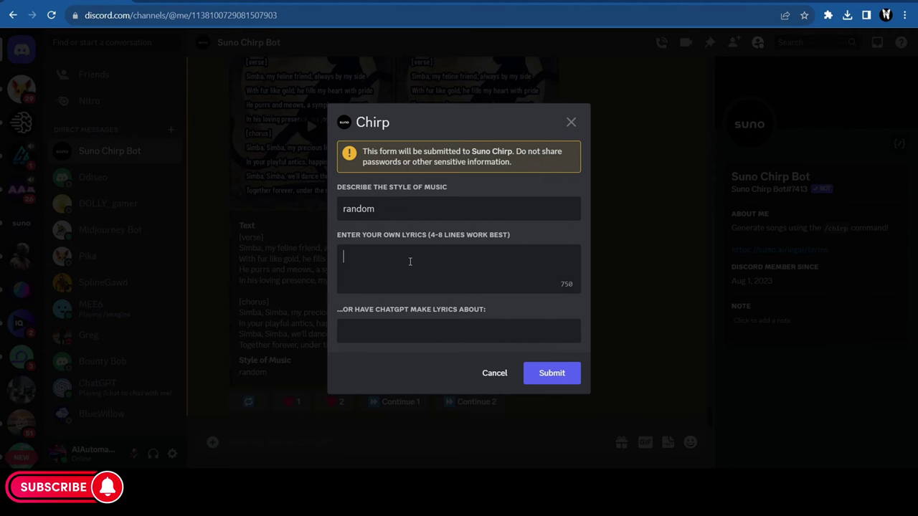
# - Replace the Chirp form's music style with 'Upbeat EDM Remix', leaving both lyrics fields empty
pyautogui.doubleClick(355, 209)
pyautogui.write('Po')
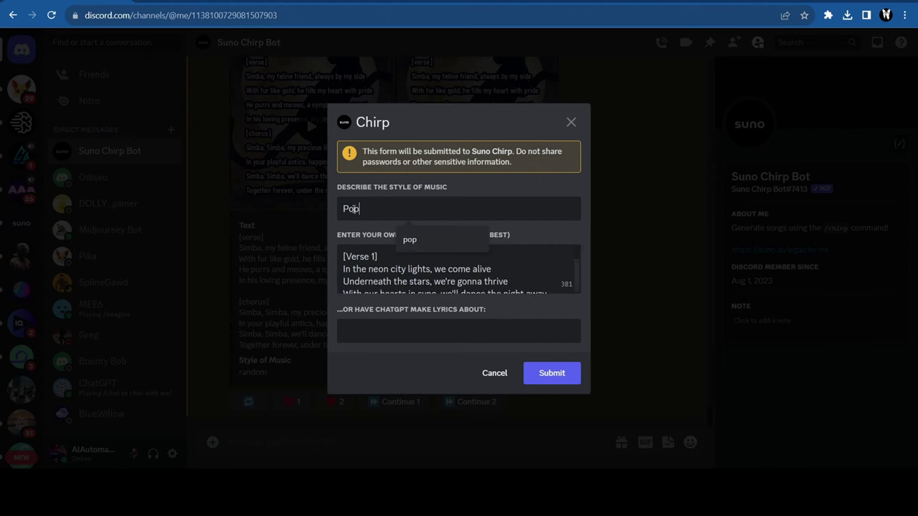
pyautogui.write('p')
pyautogui.click(558, 379)
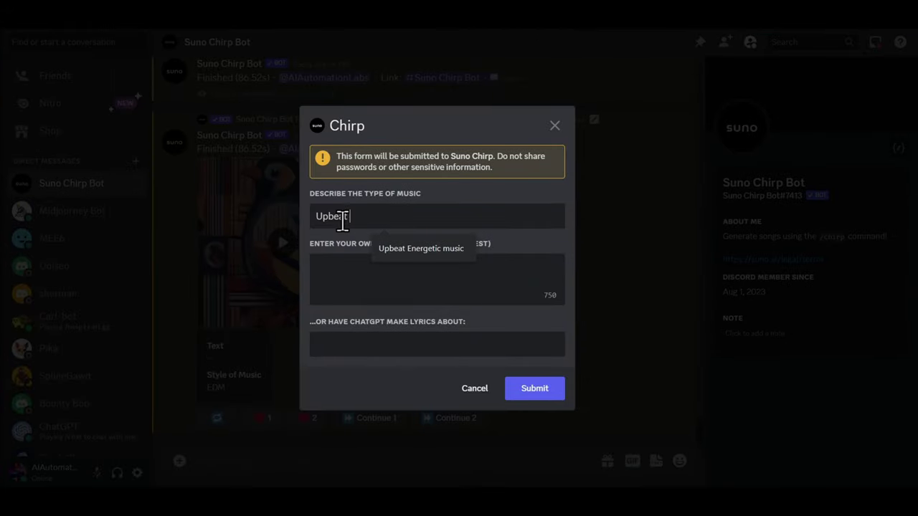
pyautogui.write('DM Remix')
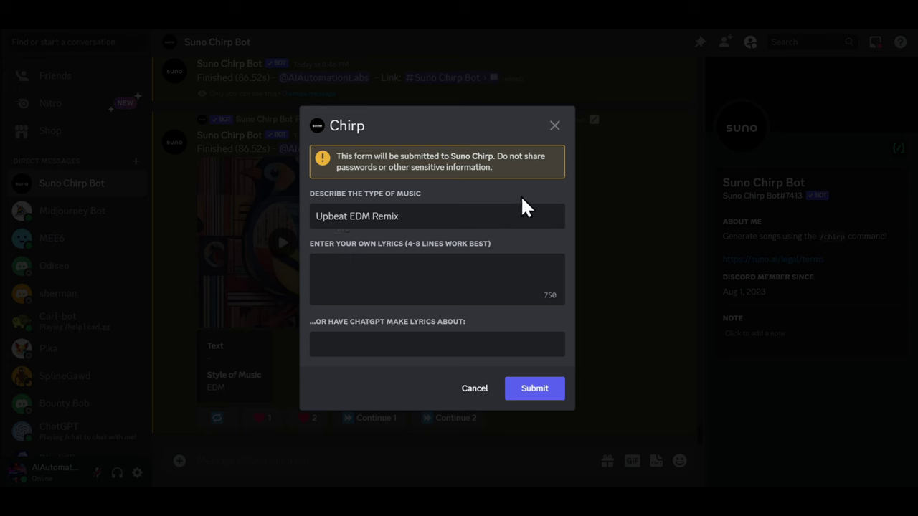
# - Submit the Upbeat EDM Remix request, then download and play the first generated song
pyautogui.click(537, 394)
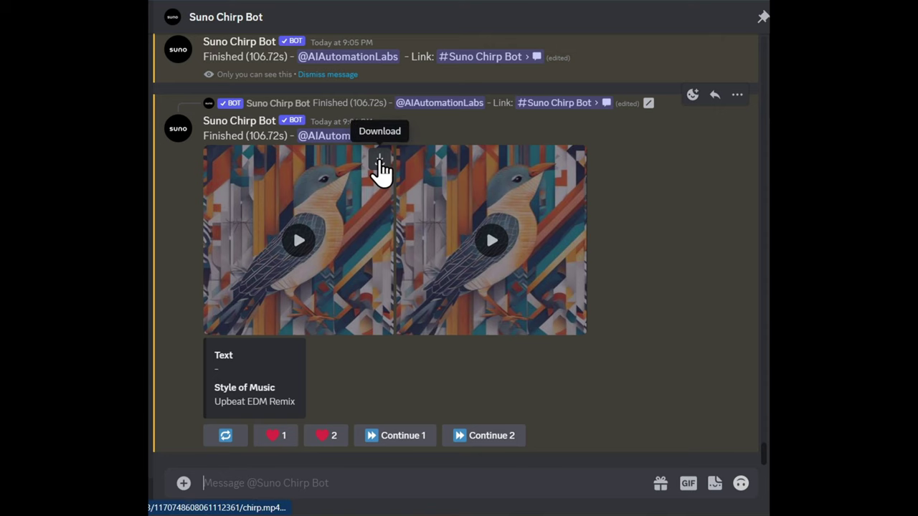
pyautogui.click(380, 161)
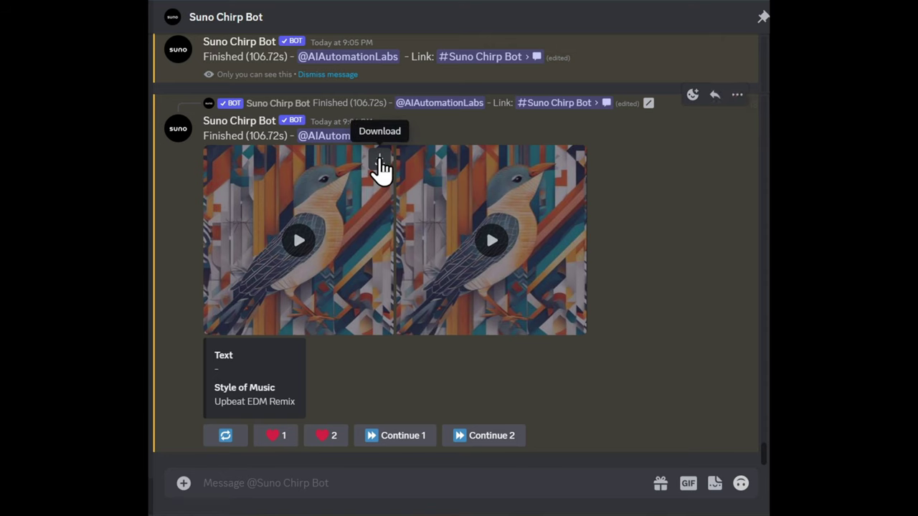
pyautogui.click(578, 271)
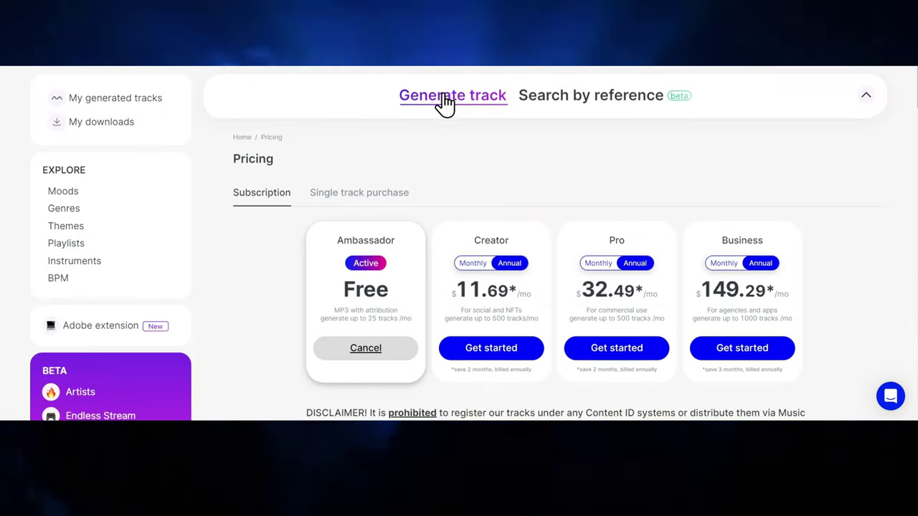
# - Generate a 05:00 track from the Genres > EDM prompt and add it to My downloads
pyautogui.click(443, 102)
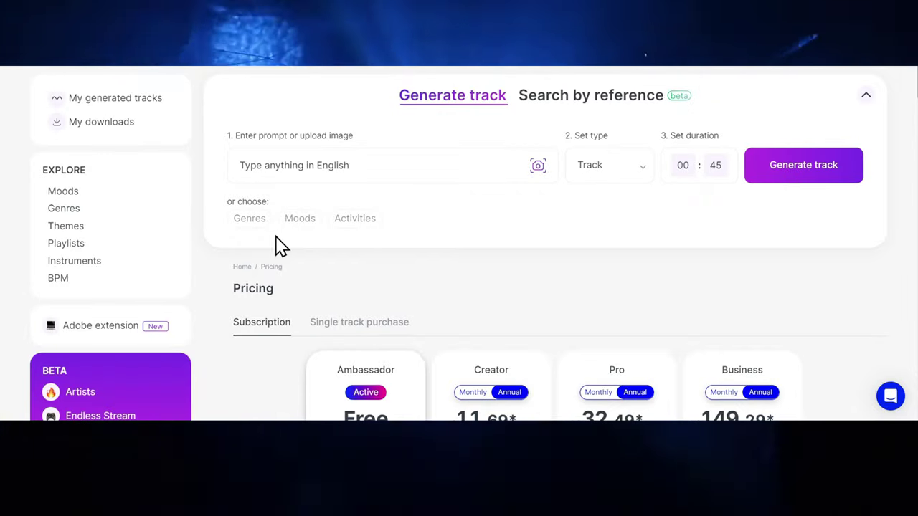
pyautogui.click(251, 219)
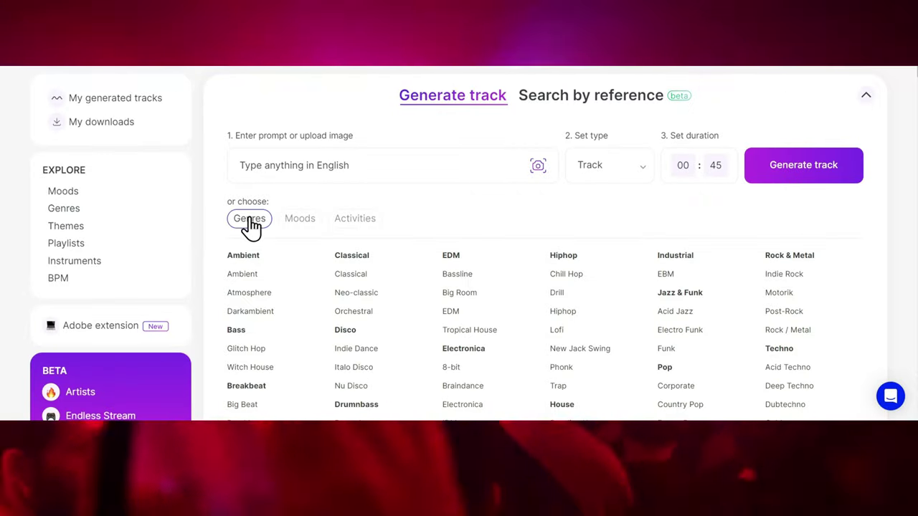
pyautogui.scroll(-1, 435, 312)
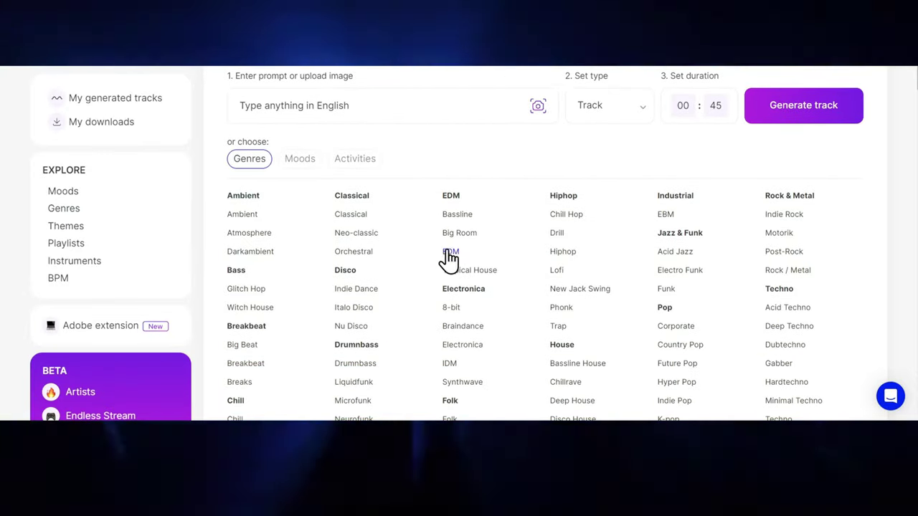
pyautogui.click(452, 253)
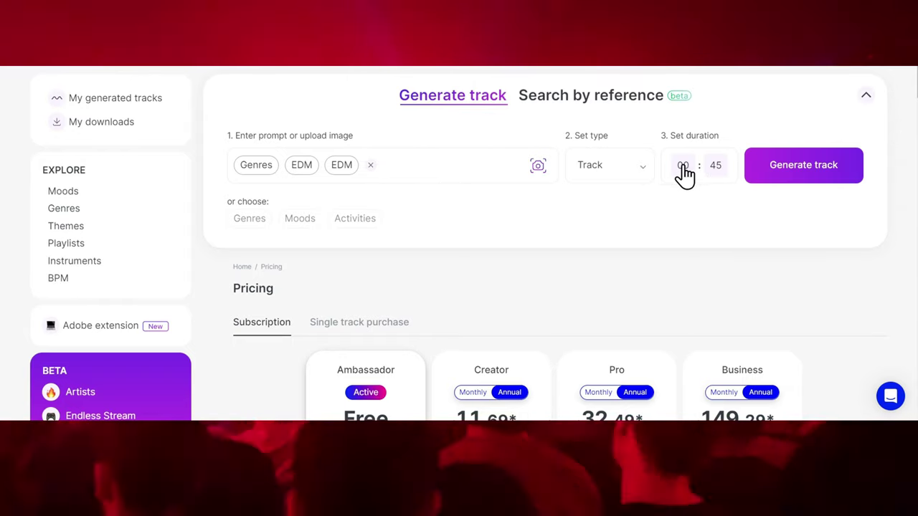
pyautogui.click(685, 166)
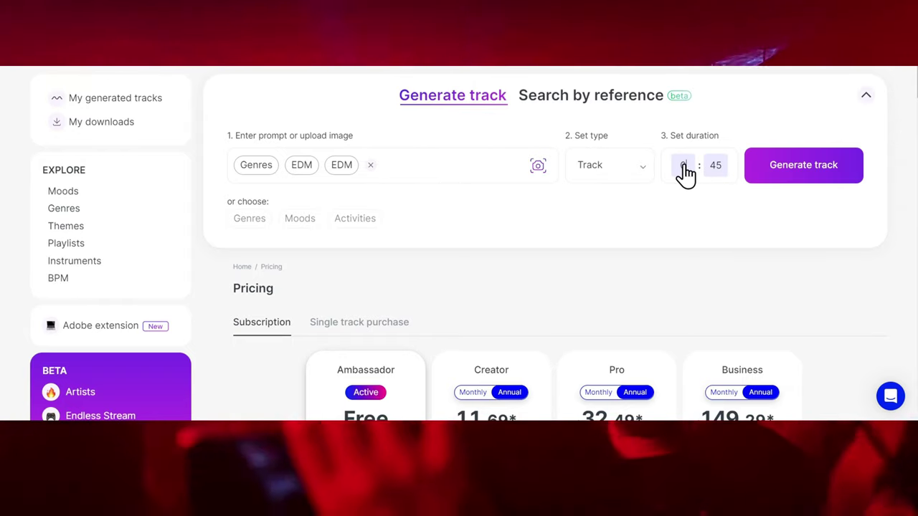
pyautogui.write('05')
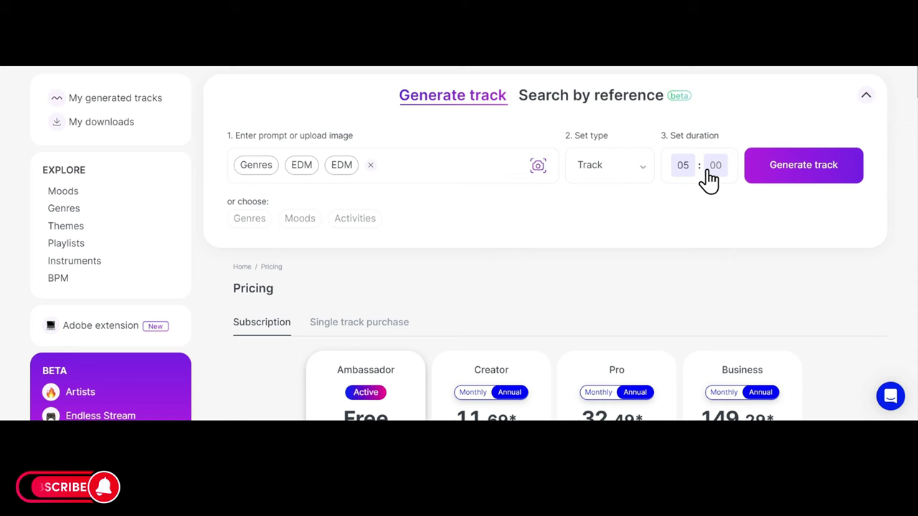
pyautogui.click(804, 170)
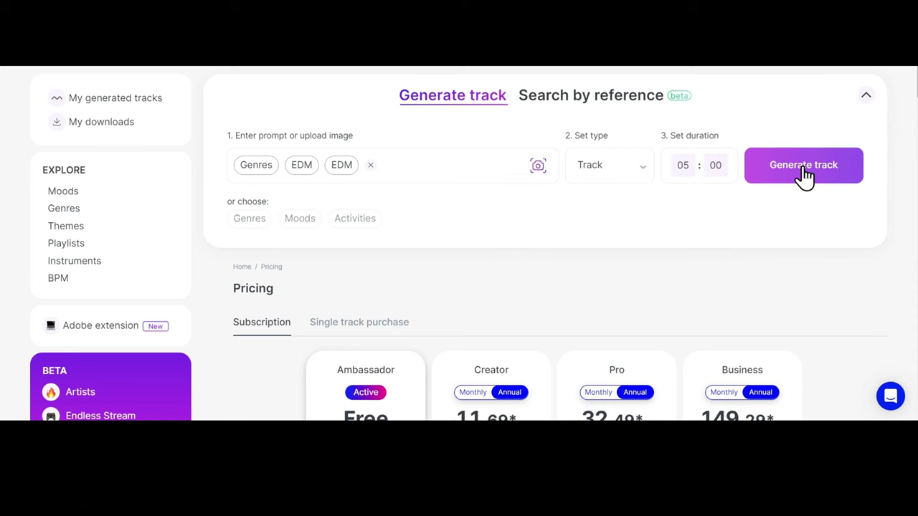
pyautogui.click(806, 172)
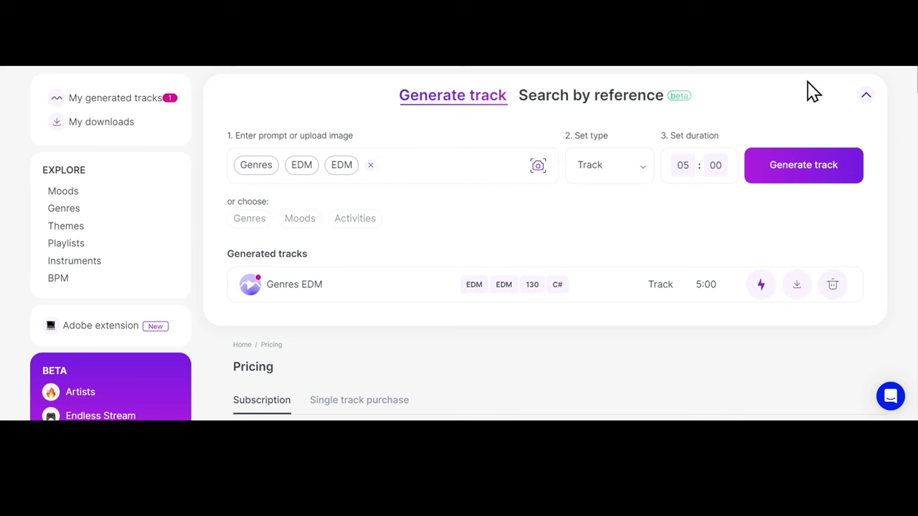
pyautogui.click(797, 286)
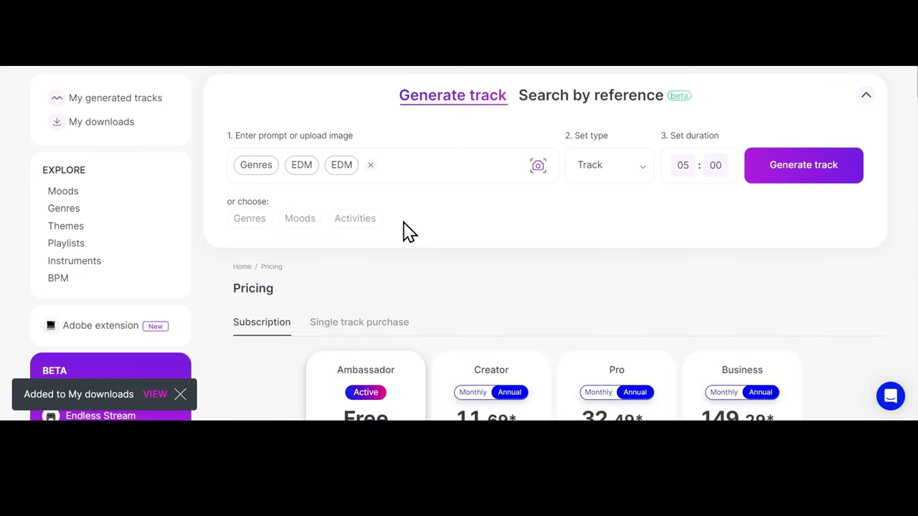
# - From My downloads, add the Lofi genre prompt and paste the YouTube channel address for copyright clearance
pyautogui.click(127, 125)
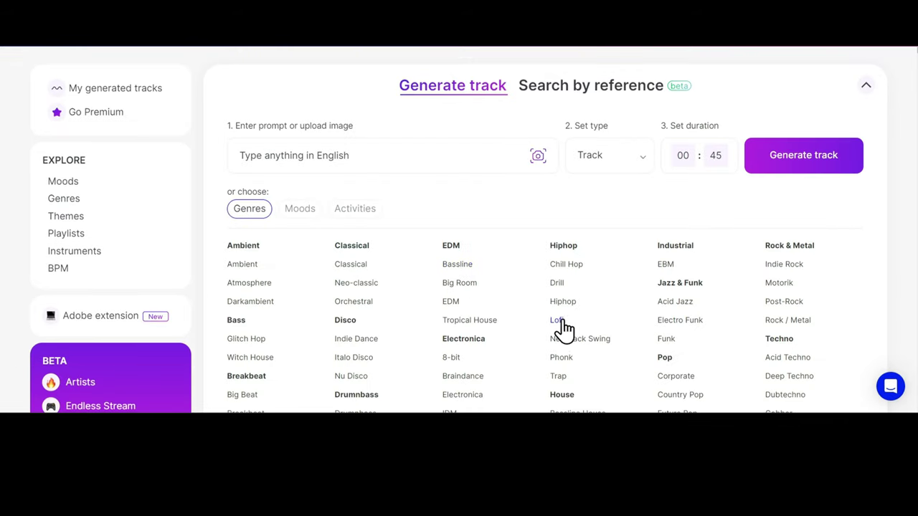
pyautogui.click(556, 320)
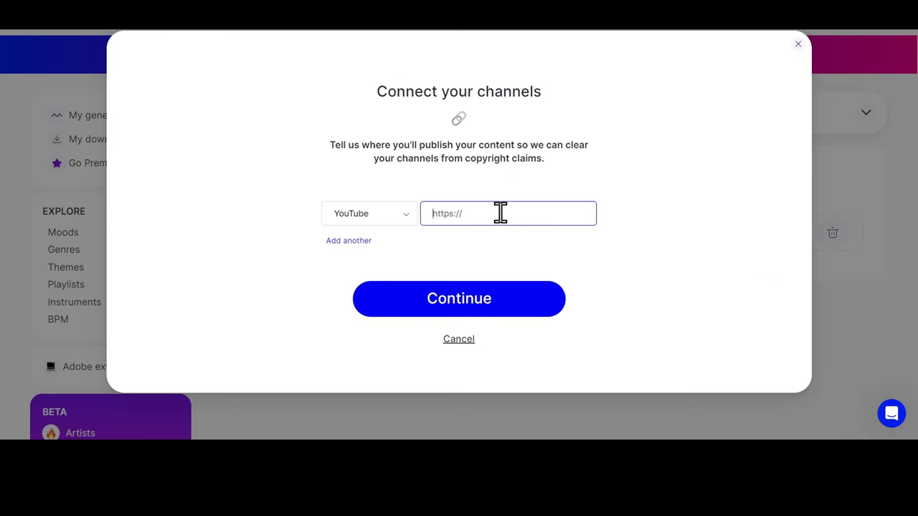
pyautogui.hotkey('ctrl', 'v')
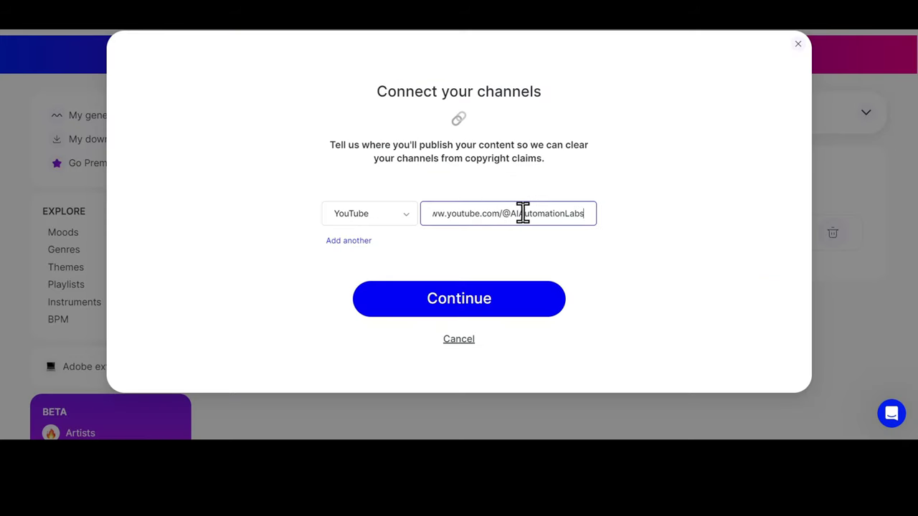
pyautogui.click(633, 170)
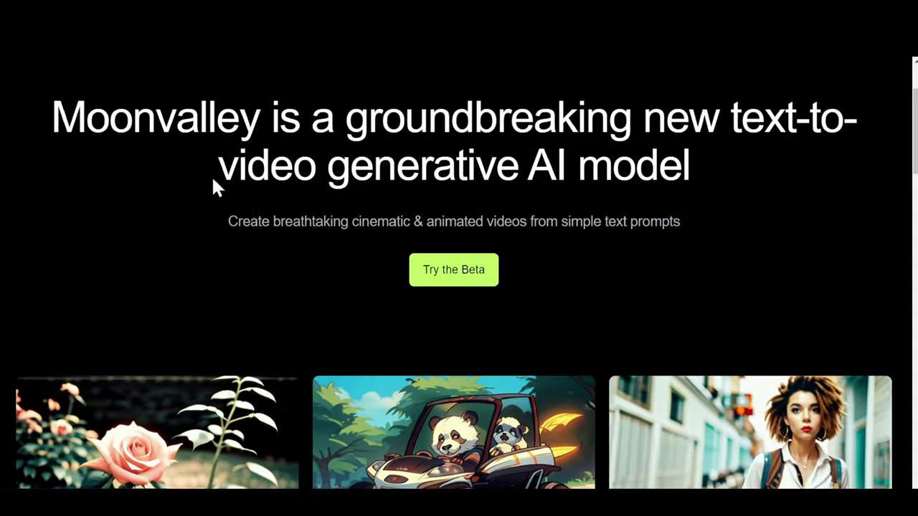
# - Scroll through Moonvalley's sample video gallery, then return to the top of the homepage
pyautogui.scroll(-1, 828, 179)
pyautogui.scroll(-1, 828, 180)
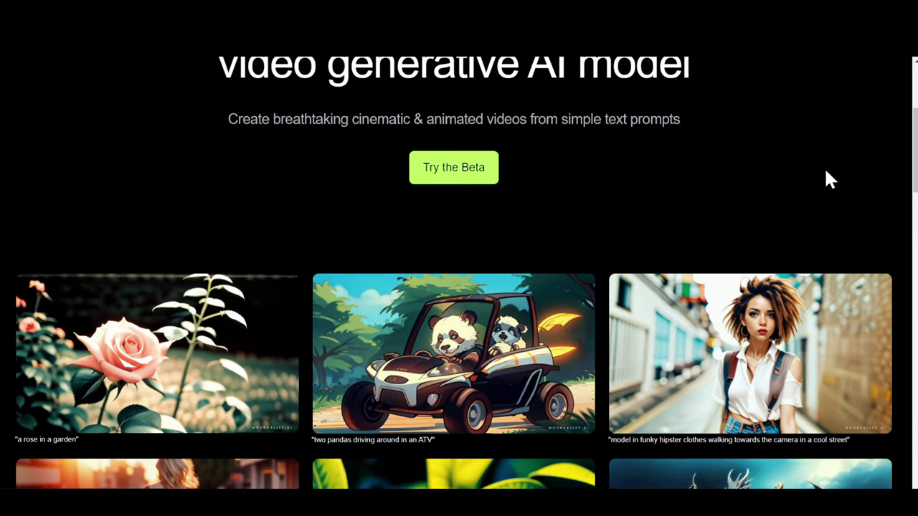
pyautogui.scroll(-10, 909, 194)
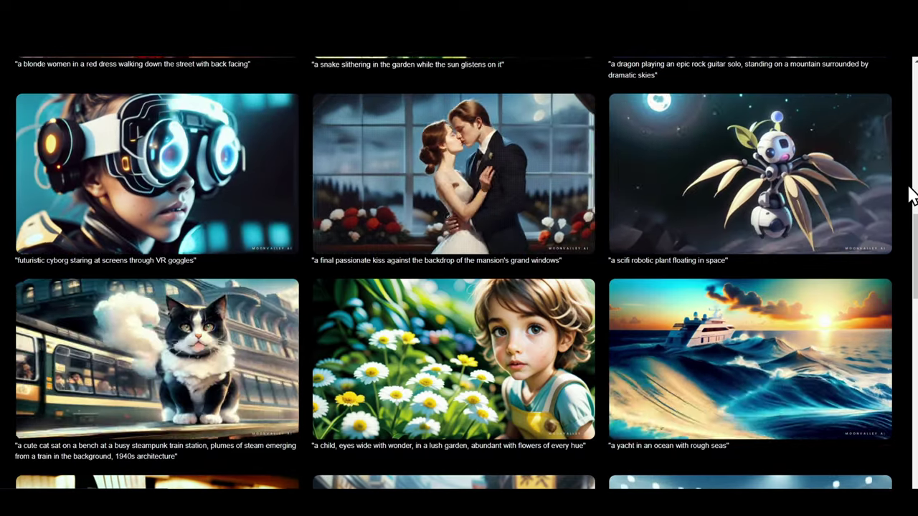
pyautogui.click(41, 61)
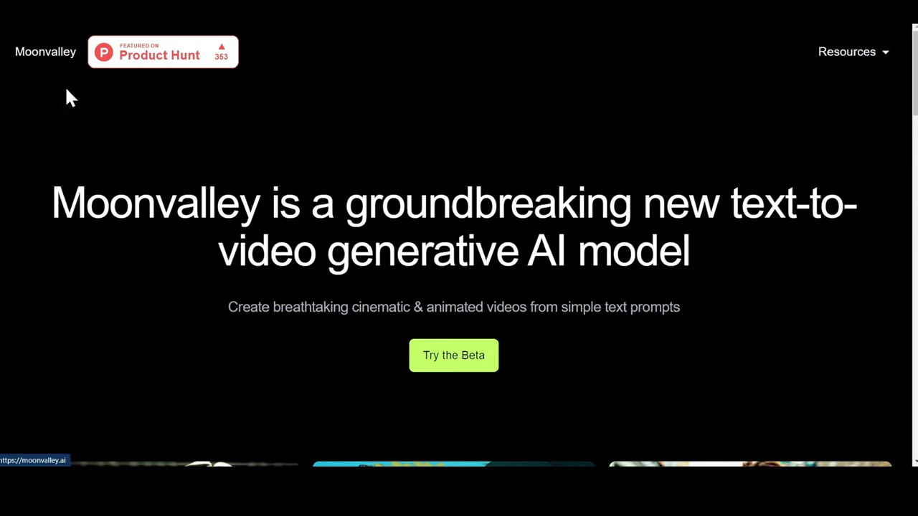
# - Join the moonvalley Discord server and open the #new-moon-1 channel
pyautogui.click(459, 364)
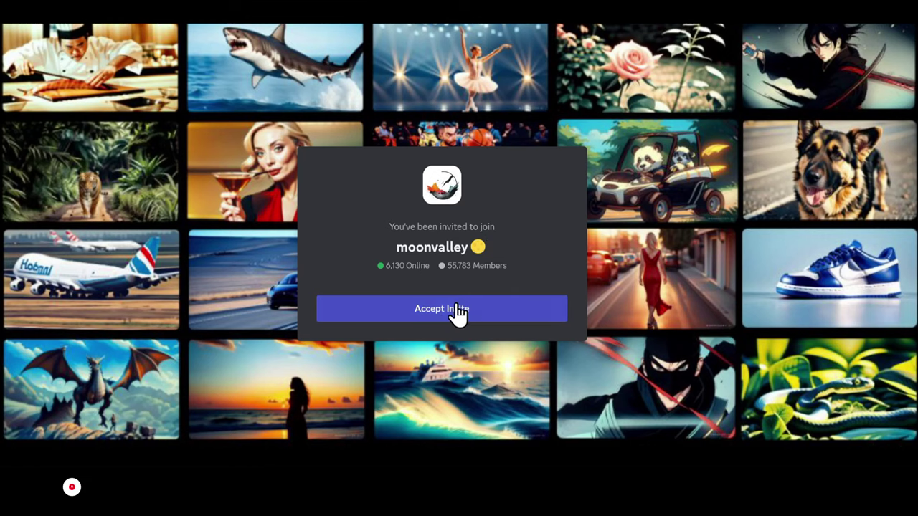
pyautogui.click(435, 312)
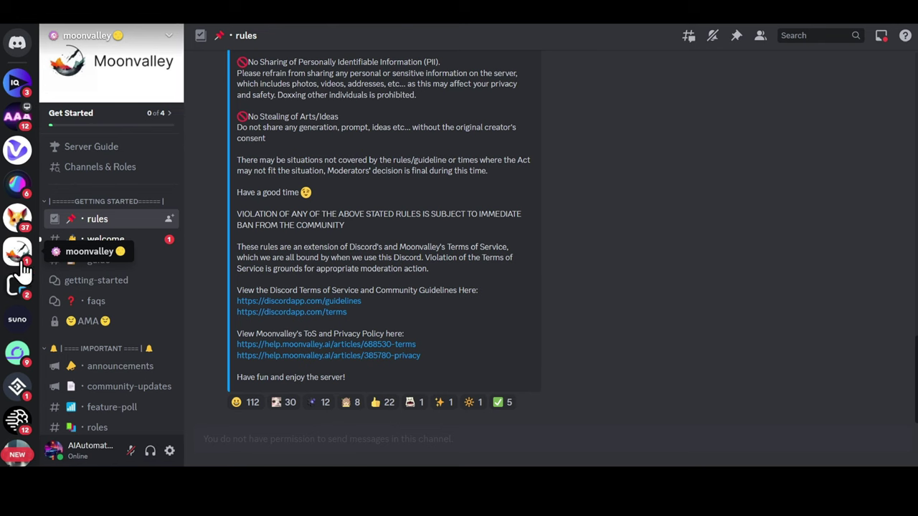
pyautogui.click(96, 261)
pyautogui.scroll(-3, 109, 282)
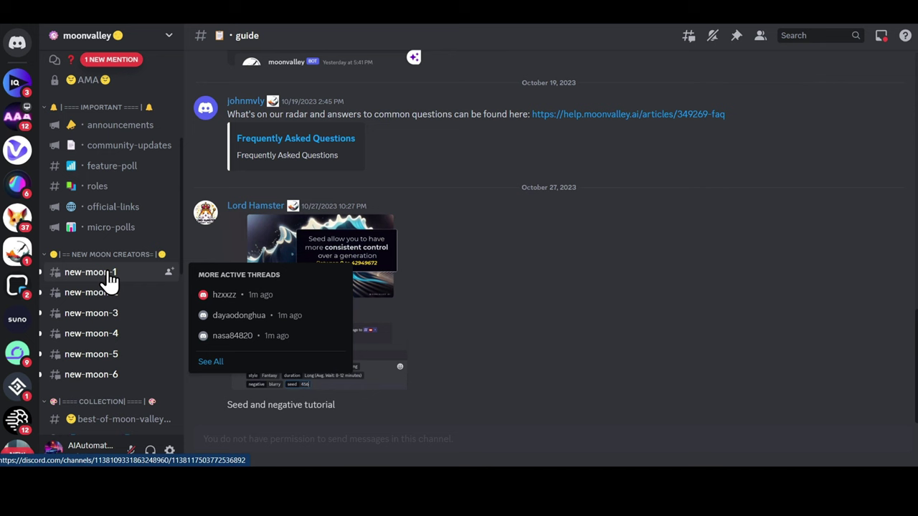
pyautogui.click(107, 274)
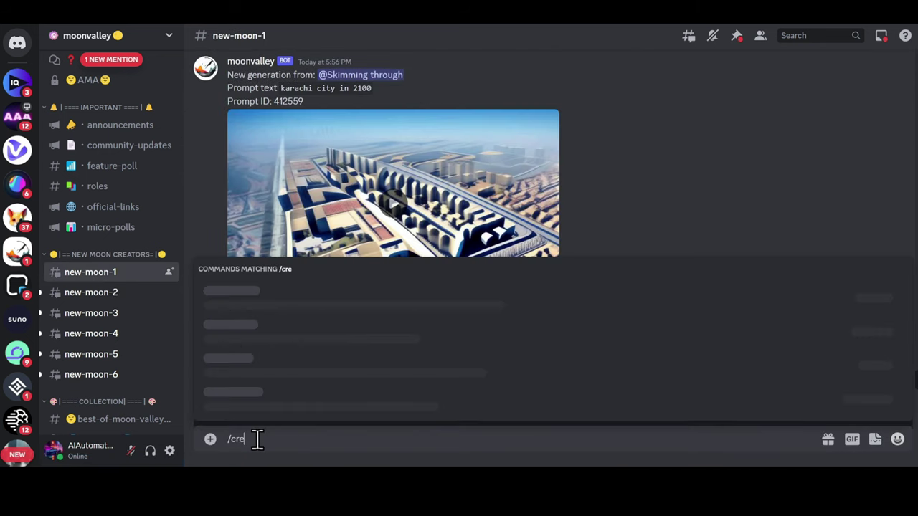
# - Run /create with the dragon guitar prompt, style Fantasy, duration Short
pyautogui.write('ate')
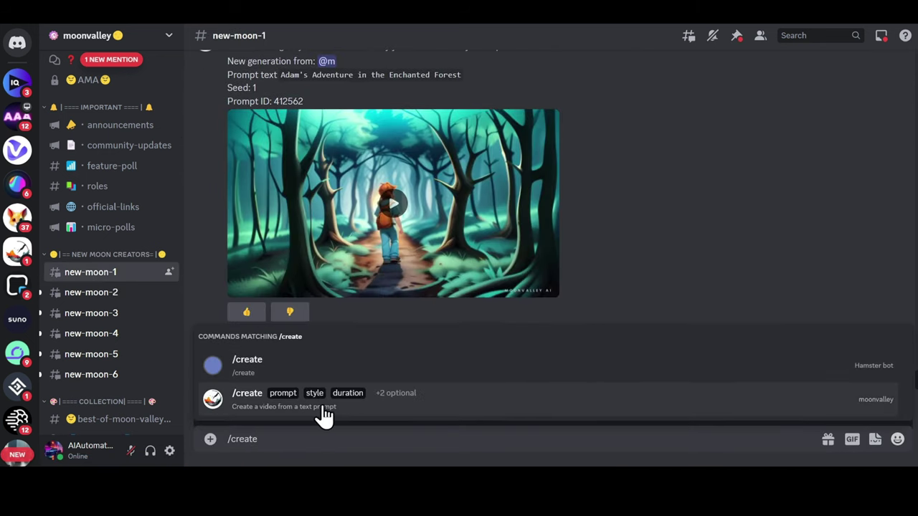
pyautogui.click(317, 403)
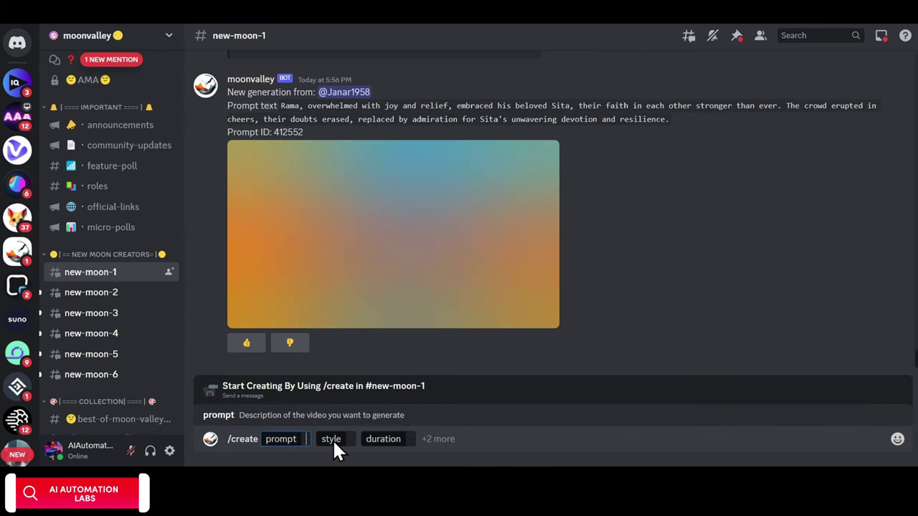
pyautogui.write('a dragon playing an epic rock guitar solo, standing on a mountain surrounded by dramatic skies')
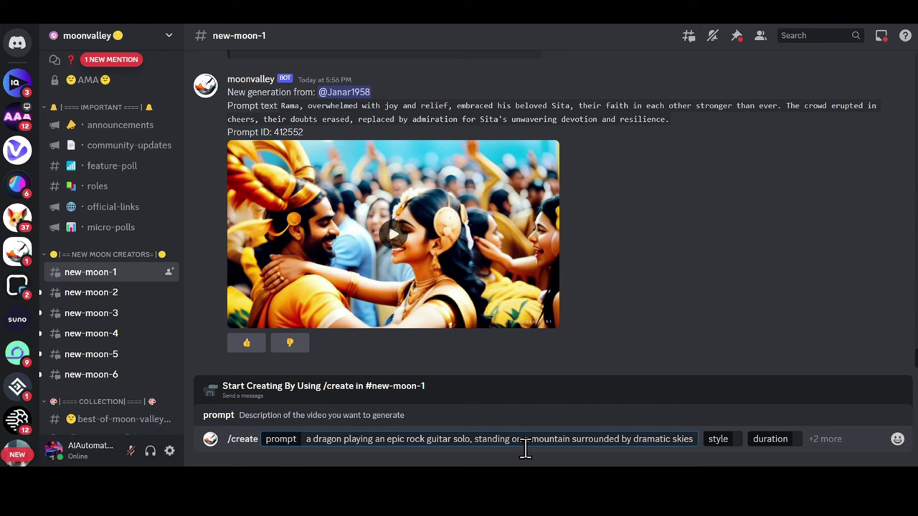
pyautogui.click(728, 440)
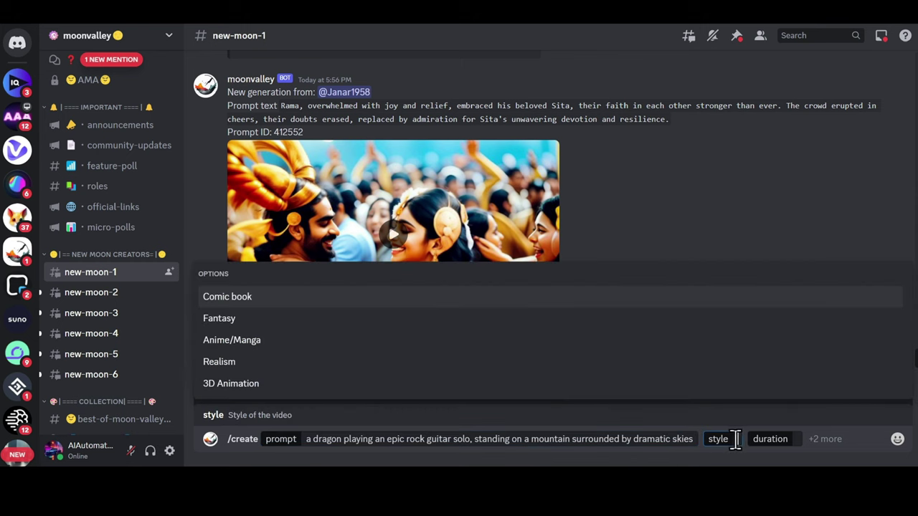
pyautogui.click(290, 324)
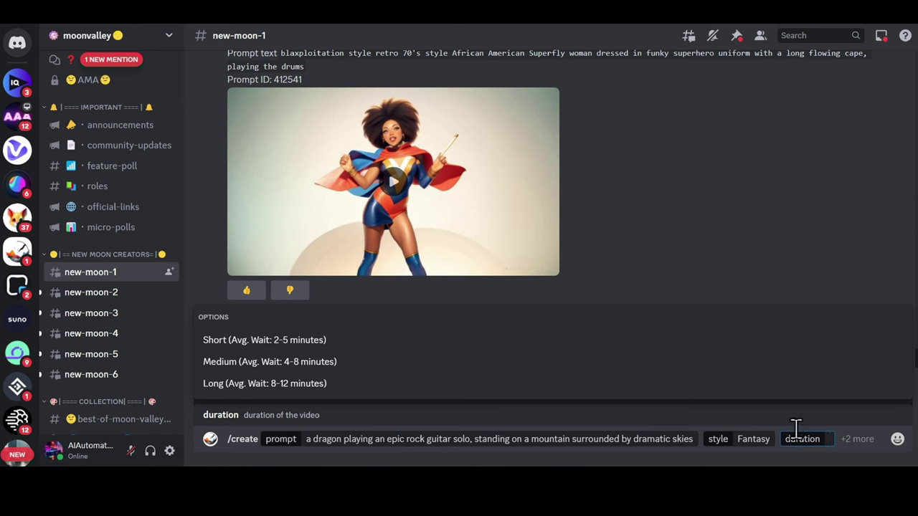
pyautogui.click(344, 348)
pyautogui.press('Return')
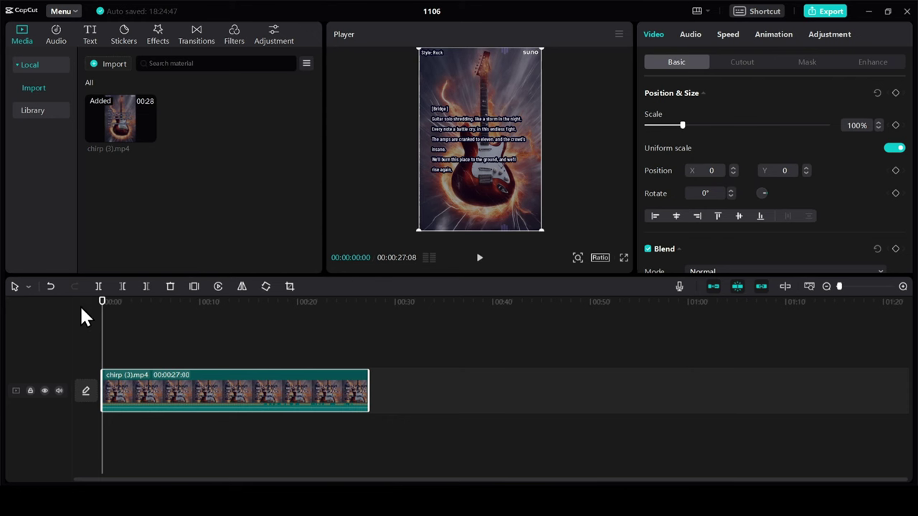
# - Import both dragon videos and place them one after another on a track above chirp
pyautogui.moveTo(102, 302); pyautogui.dragTo(170, 303)
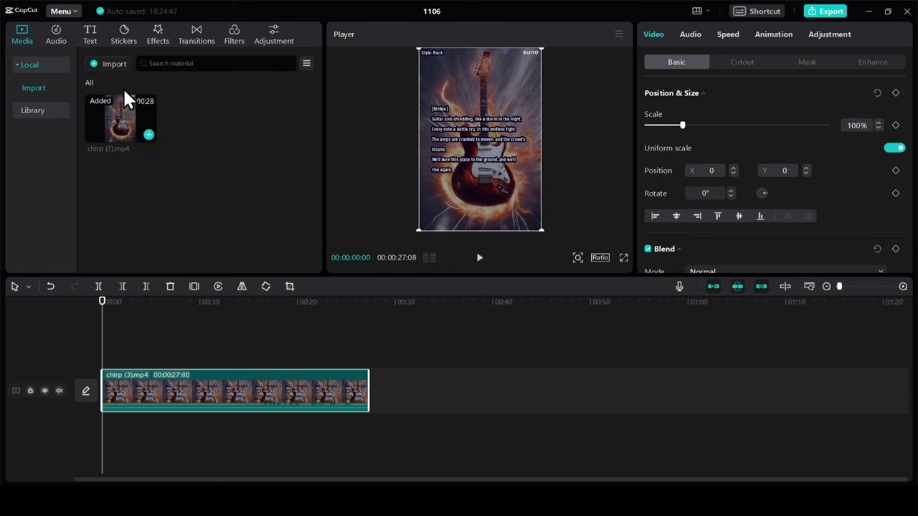
pyautogui.click(114, 63)
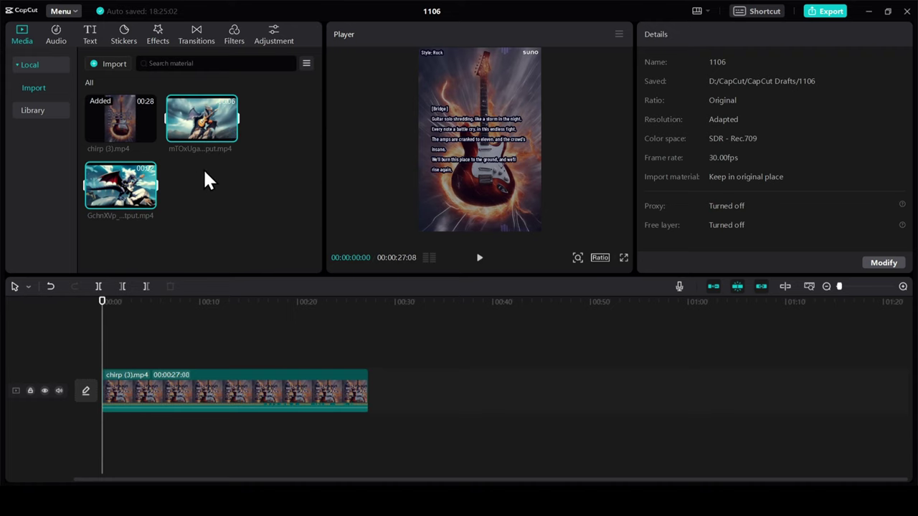
pyautogui.click(220, 202)
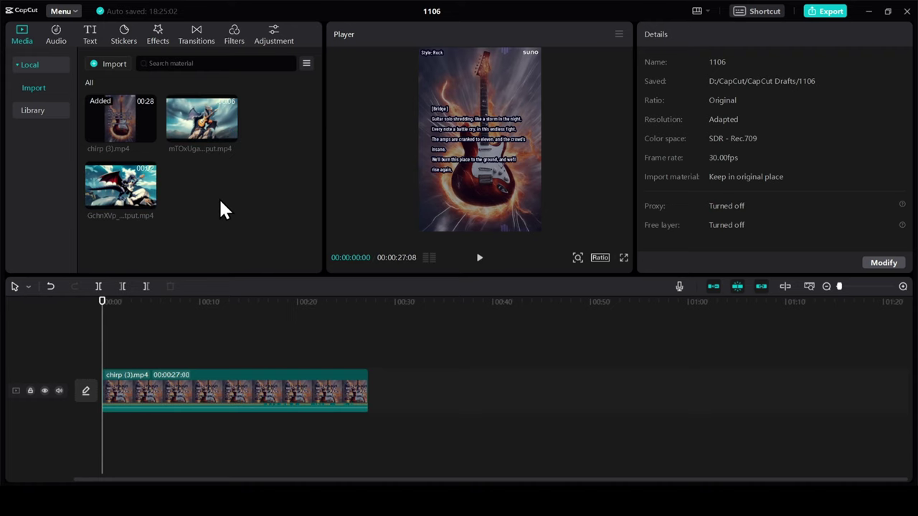
pyautogui.click(229, 133)
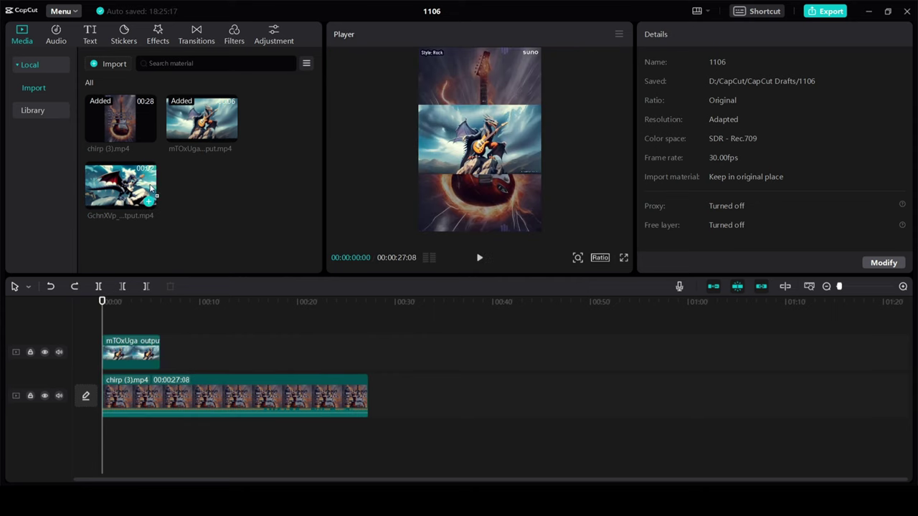
pyautogui.moveTo(121, 187); pyautogui.dragTo(188, 364)
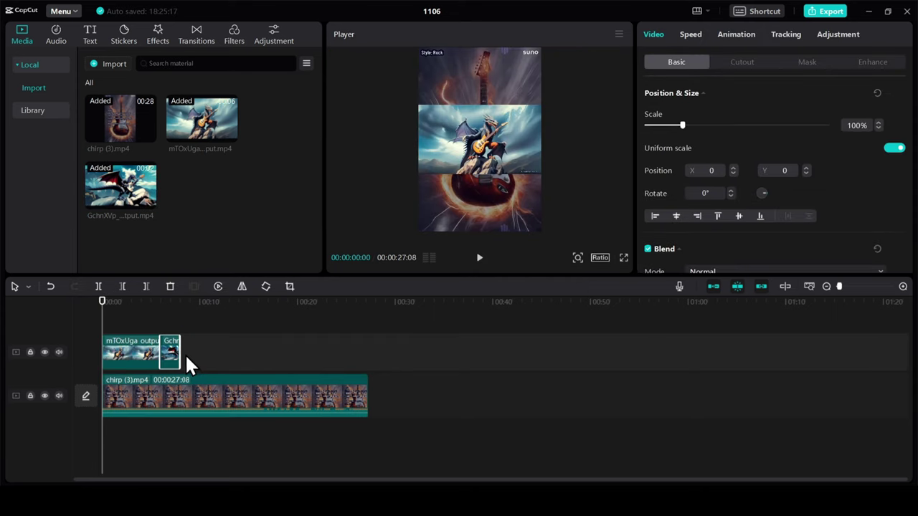
# - Move the dragon overlay to the top of the frame, nudge the lyrics video up, and preview full screen
pyautogui.moveTo(495, 161); pyautogui.dragTo(496, 104)
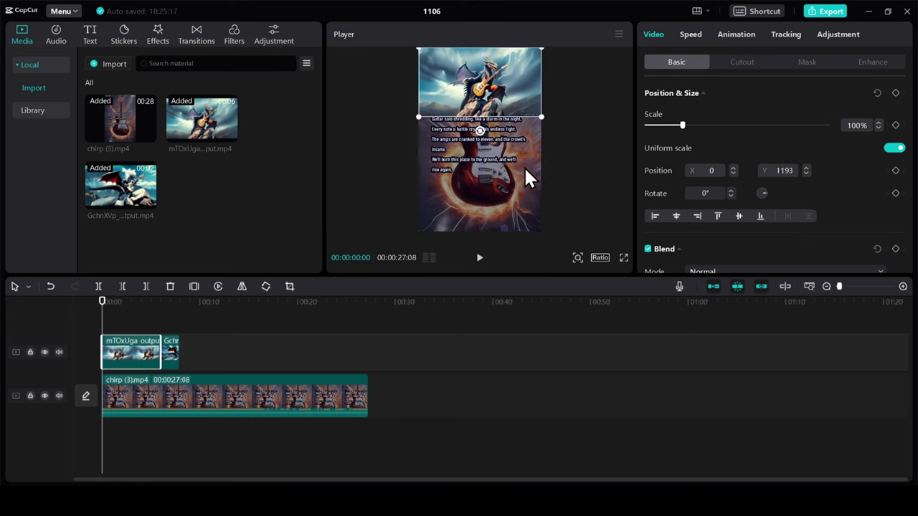
pyautogui.click(523, 183)
pyautogui.moveTo(522, 196); pyautogui.dragTo(522, 194)
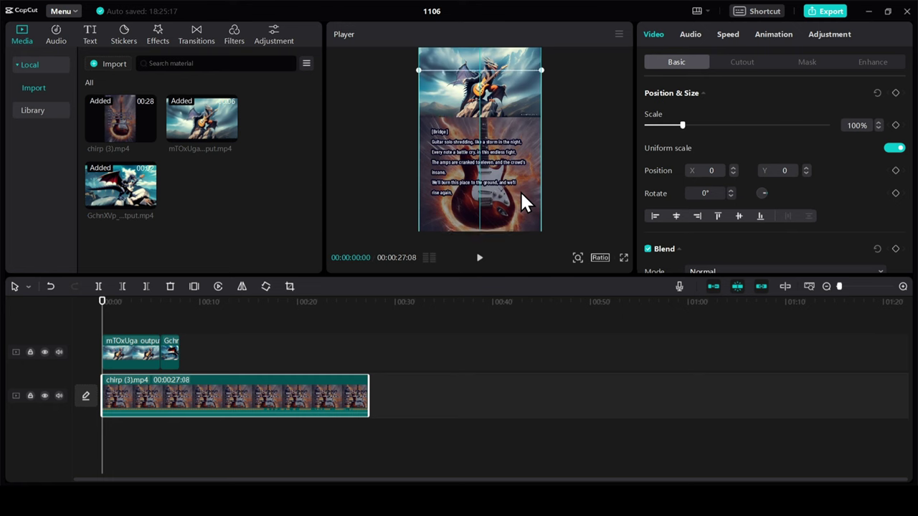
pyautogui.click(624, 257)
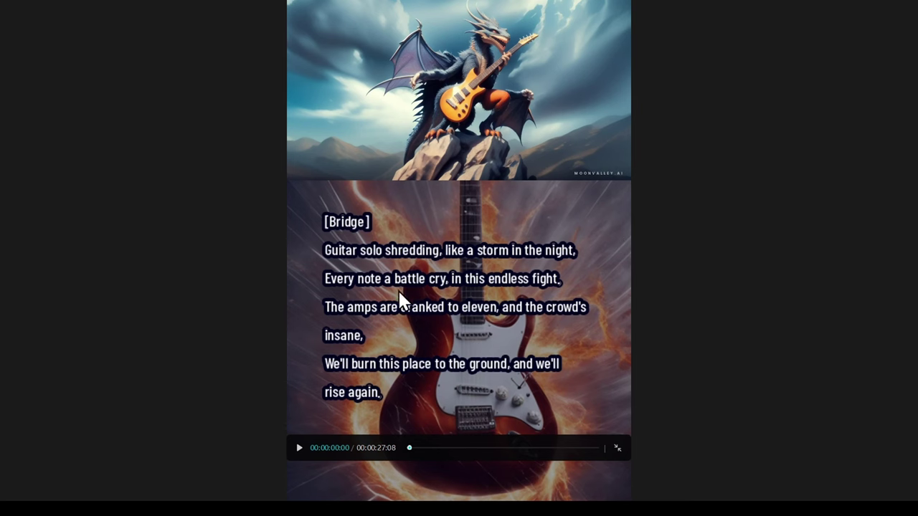
# - Extract the chirp song's audio, delete the chirp video, and move both dragon clips onto the main track
pyautogui.press('Escape')
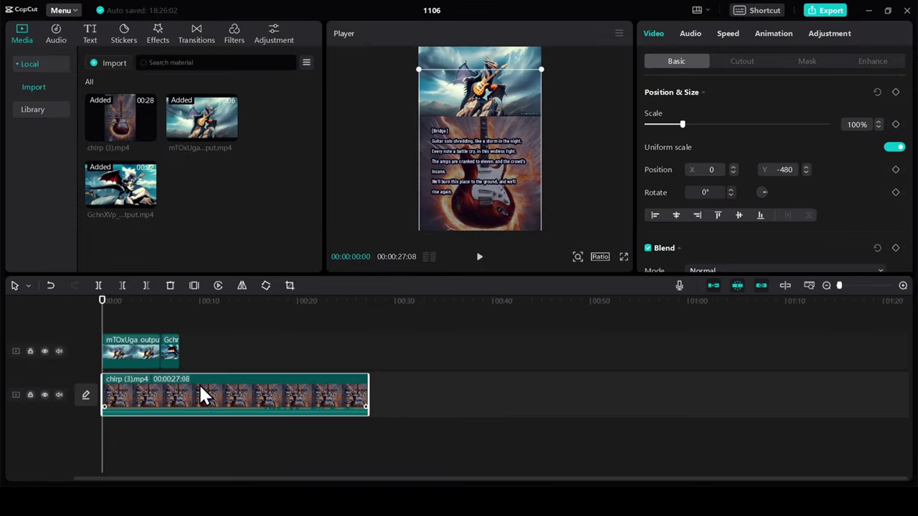
pyautogui.rightClick(223, 396)
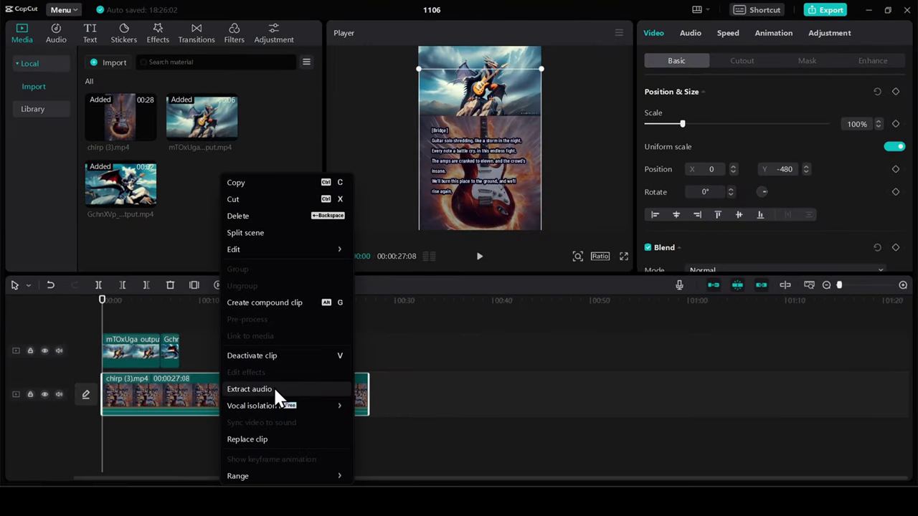
pyautogui.click(275, 391)
pyautogui.rightClick(231, 396)
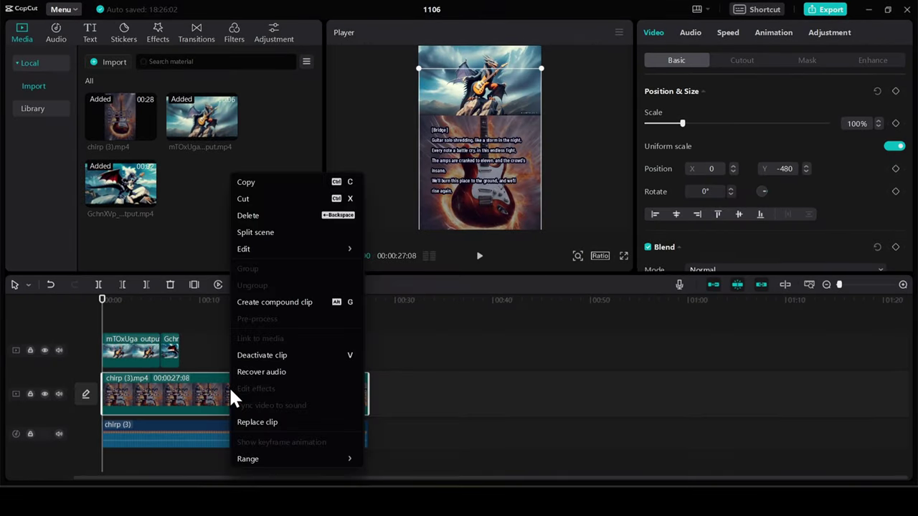
pyautogui.click(262, 215)
pyautogui.moveTo(129, 352); pyautogui.dragTo(128, 397)
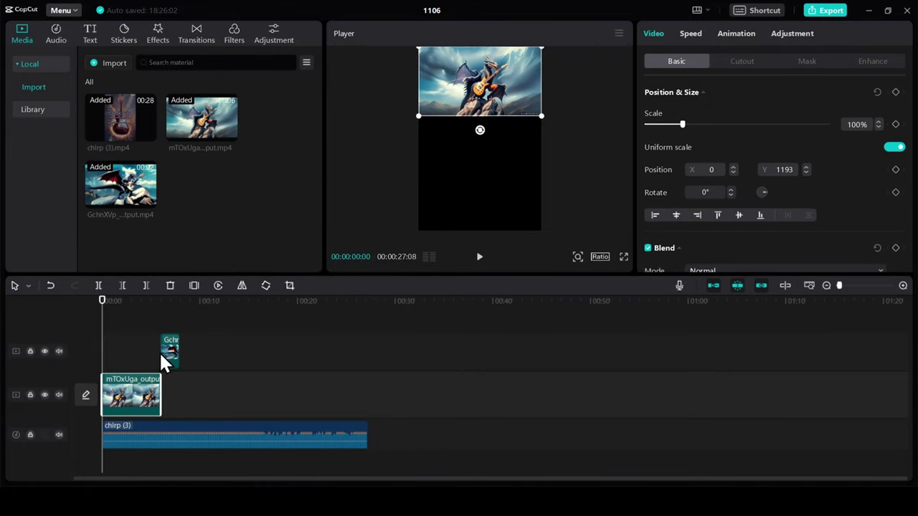
pyautogui.moveTo(164, 361); pyautogui.dragTo(174, 402)
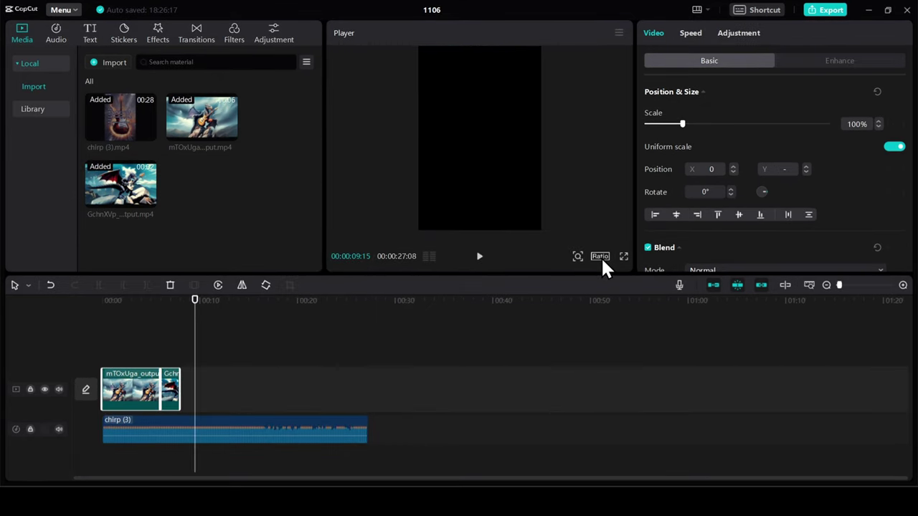
# - Set the project aspect ratio to 16:9 and preview the video from the start
pyautogui.click(602, 258)
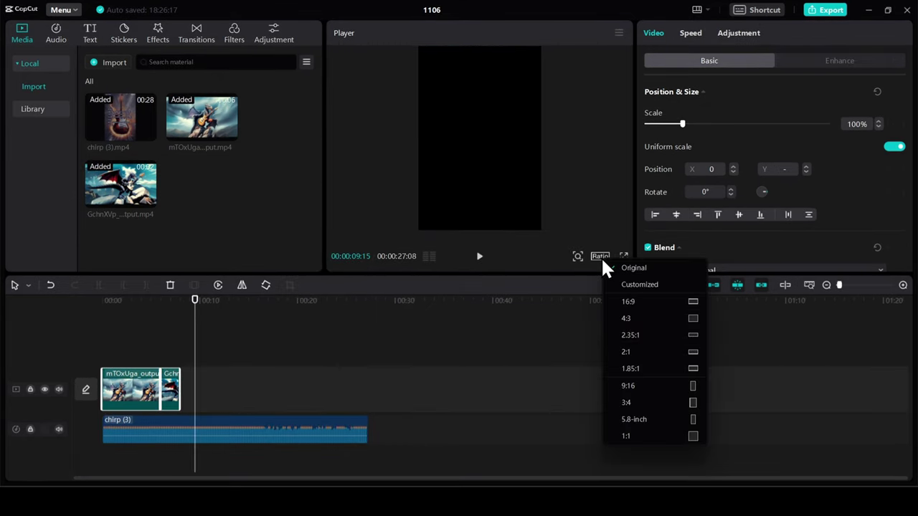
pyautogui.click(658, 301)
pyautogui.press('Home')
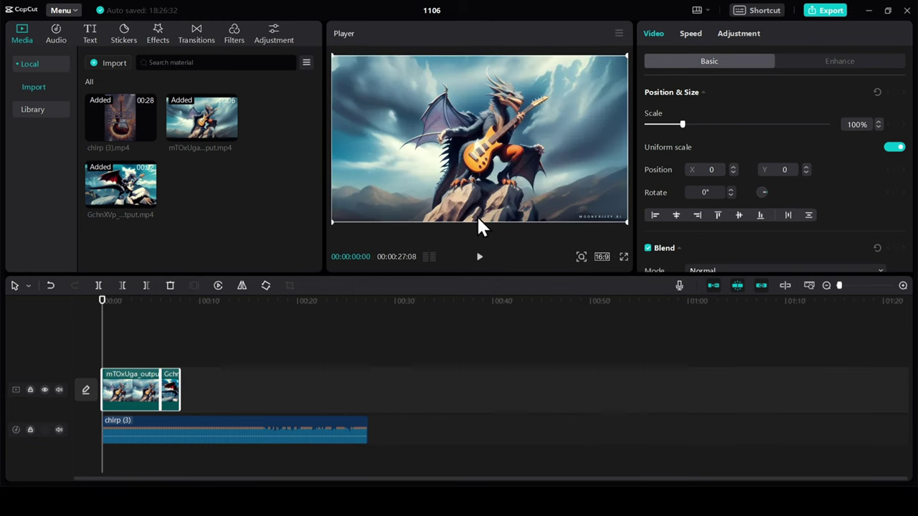
pyautogui.click(479, 256)
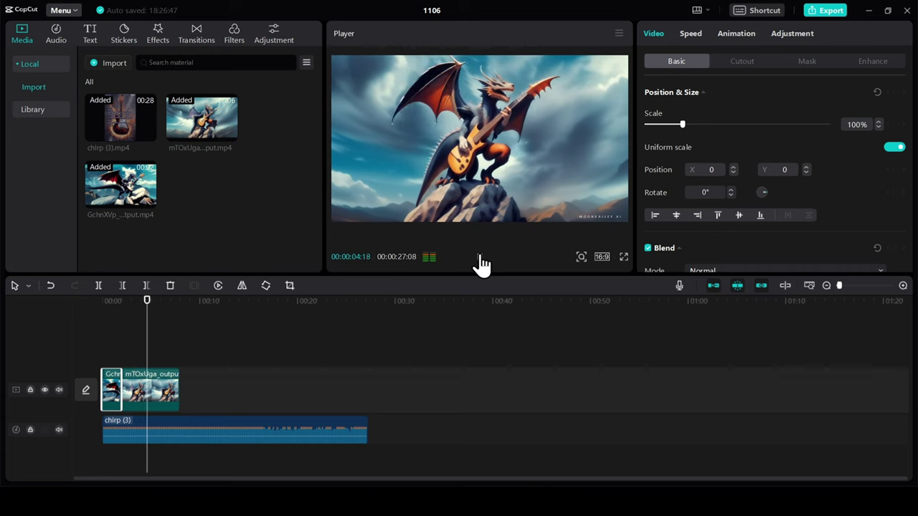
# - Split the chirp audio where the video ends and delete the trailing piece
pyautogui.click(236, 430)
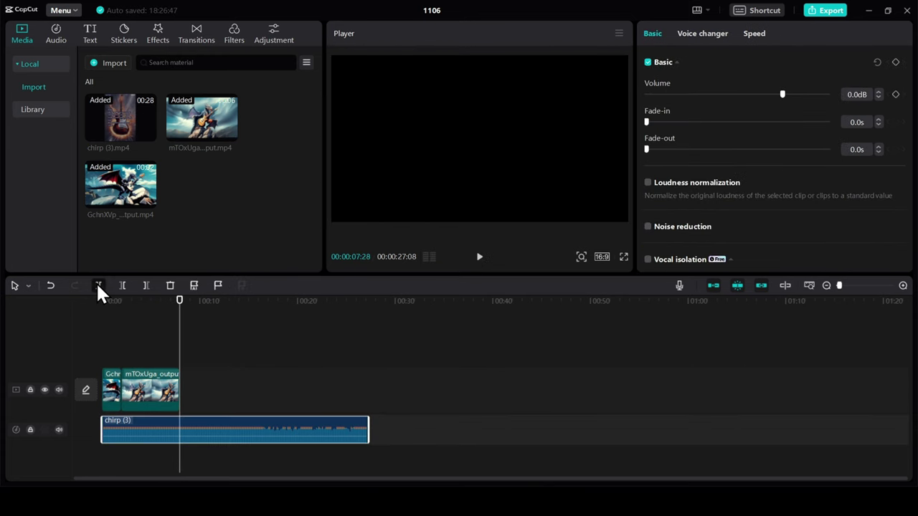
pyautogui.click(98, 286)
pyautogui.rightClick(267, 433)
pyautogui.click(297, 342)
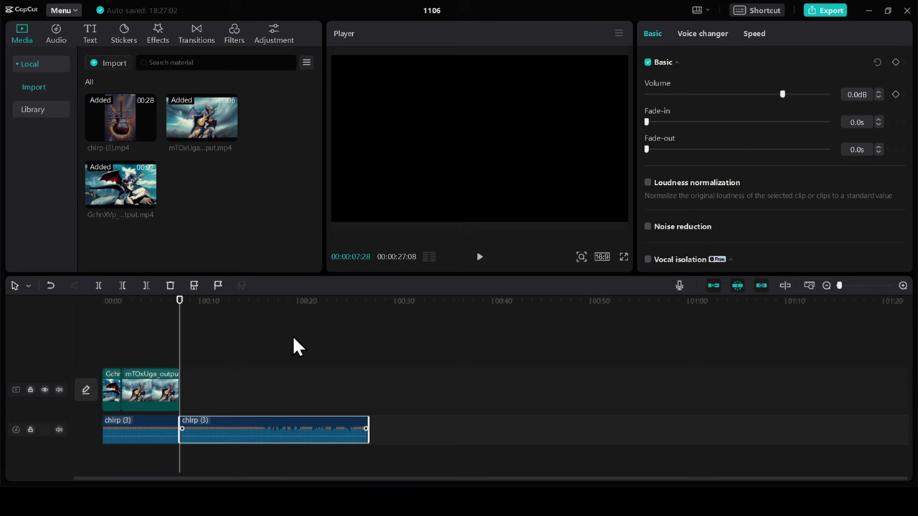
pyautogui.click(135, 305)
# - Add the Burn transition between the two dragon clips and preview it from the start
pyautogui.click(197, 34)
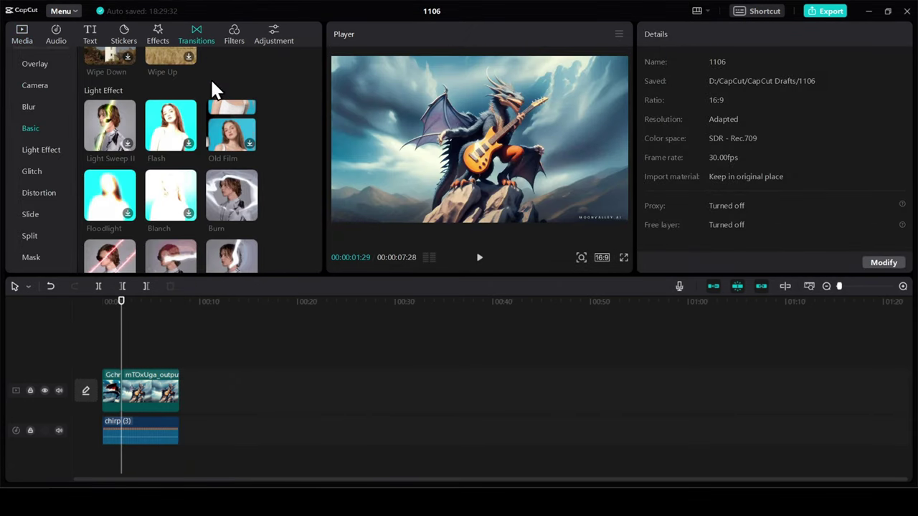
pyautogui.click(250, 213)
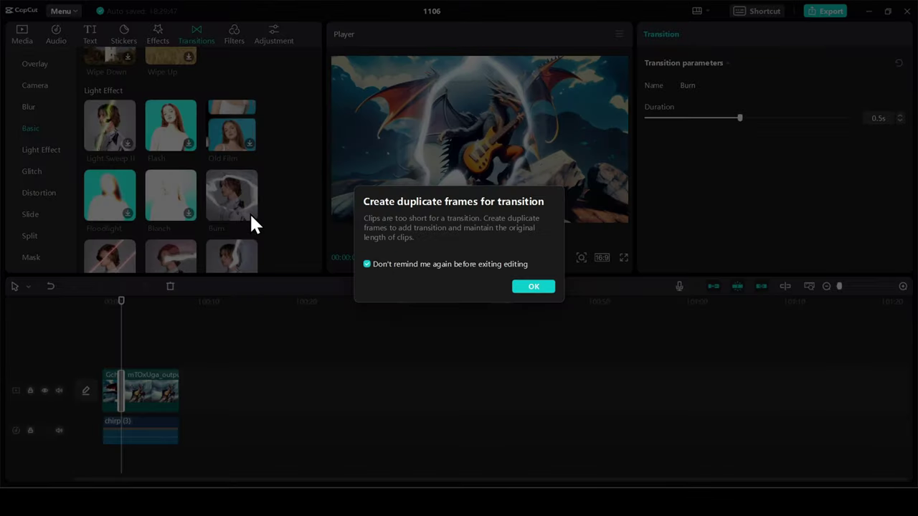
pyautogui.click(538, 289)
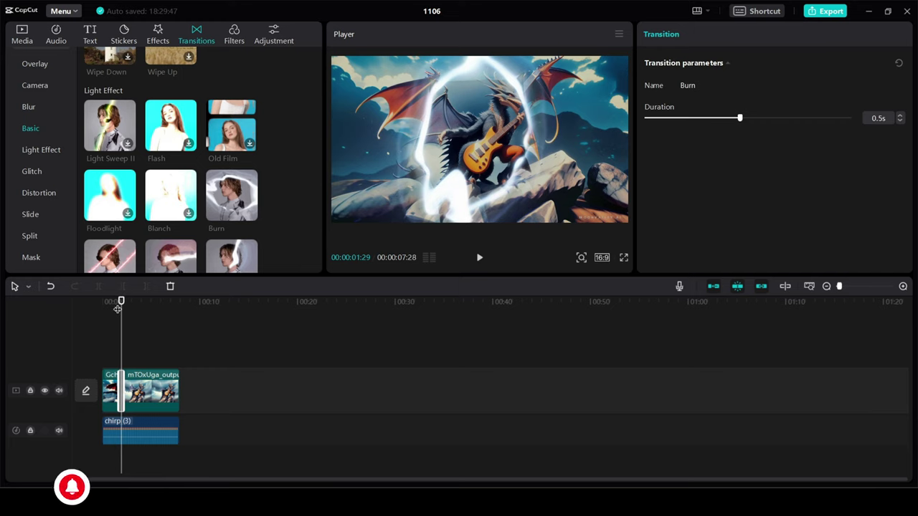
pyautogui.moveTo(117, 337); pyautogui.dragTo(56, 318)
pyautogui.click(479, 257)
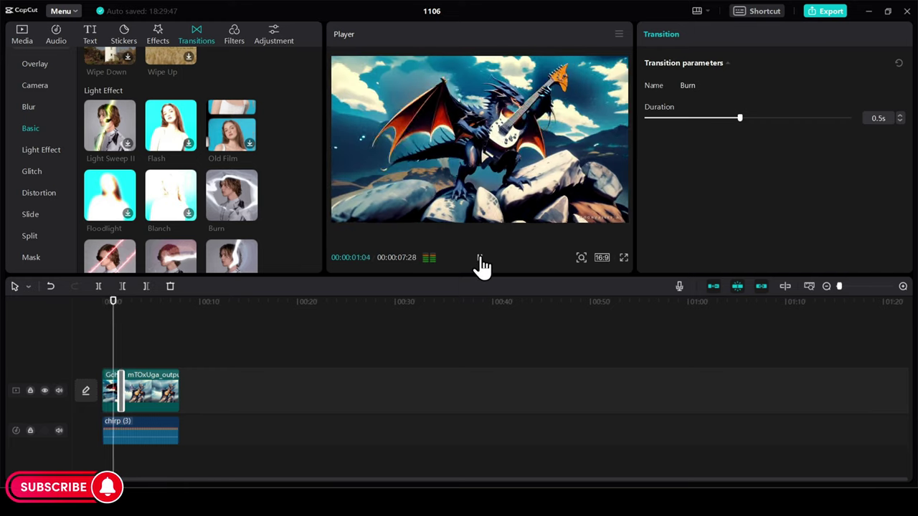
pyautogui.click(479, 258)
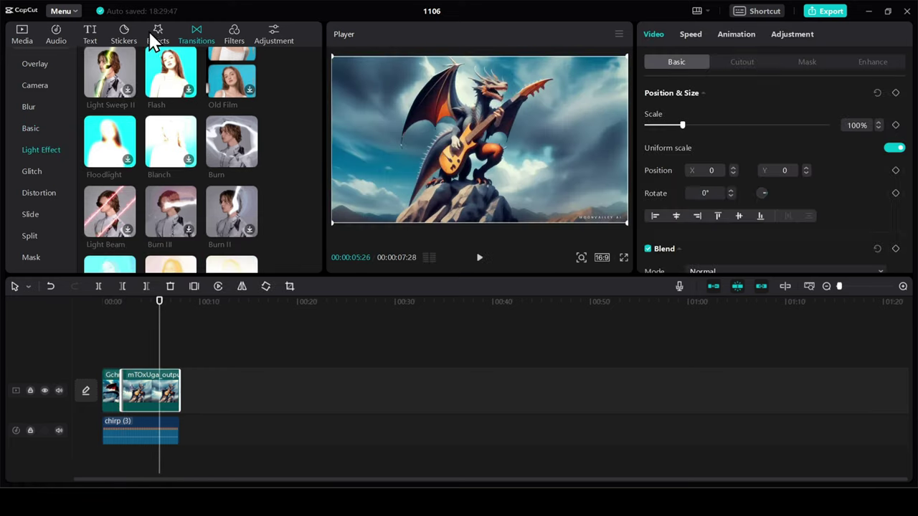
# - Place the By the Fireplace effect over the clips on the timeline
pyautogui.click(157, 35)
pyautogui.scroll(-3, 215, 143)
pyautogui.click(251, 148)
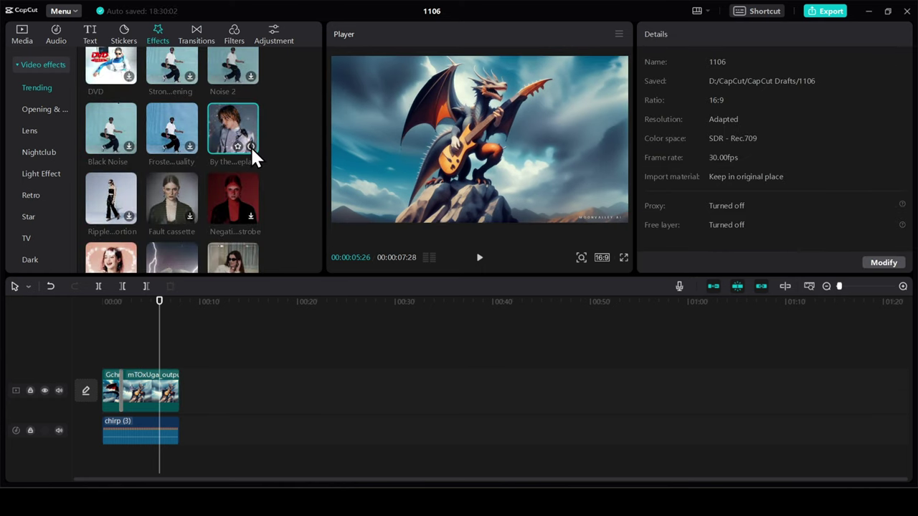
pyautogui.moveTo(252, 154); pyautogui.dragTo(164, 358)
# - Preview the dragon video's new effect, then export it as RockDragon in 4K
pyautogui.click(479, 257)
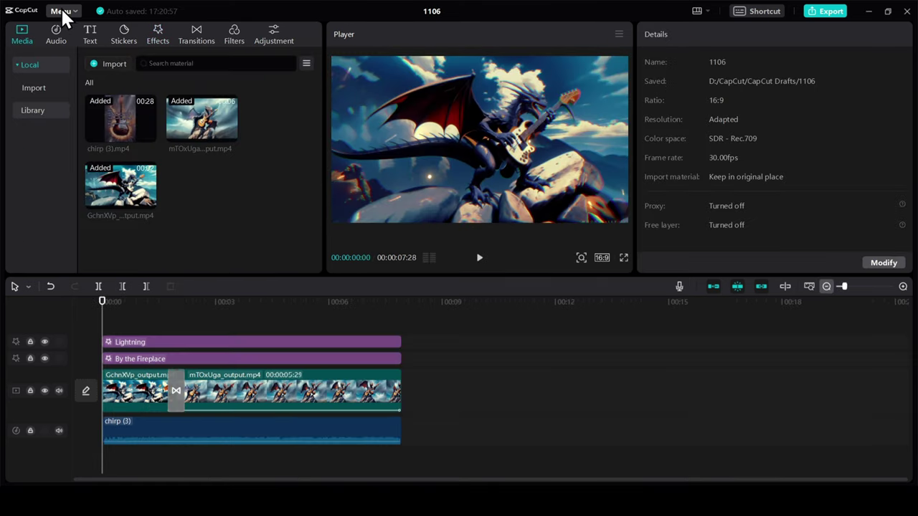
pyautogui.click(62, 12)
pyautogui.moveTo(115, 30)
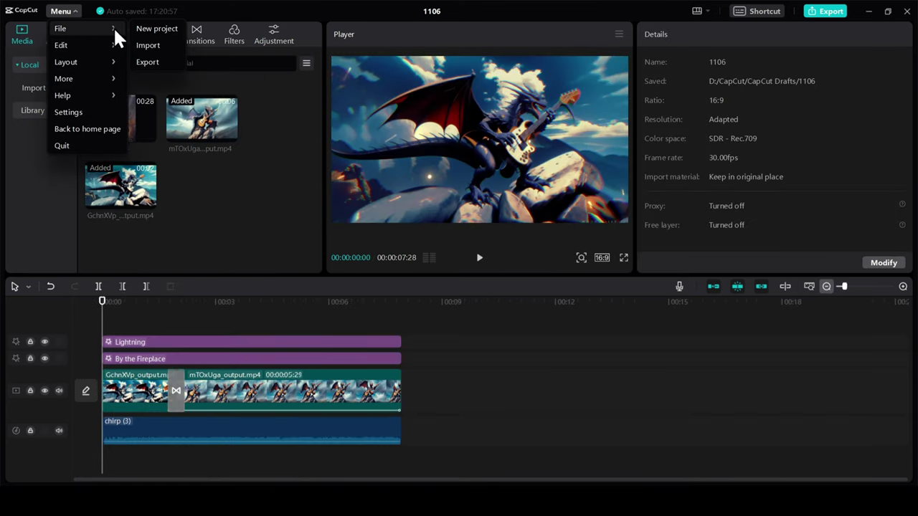
pyautogui.click(163, 63)
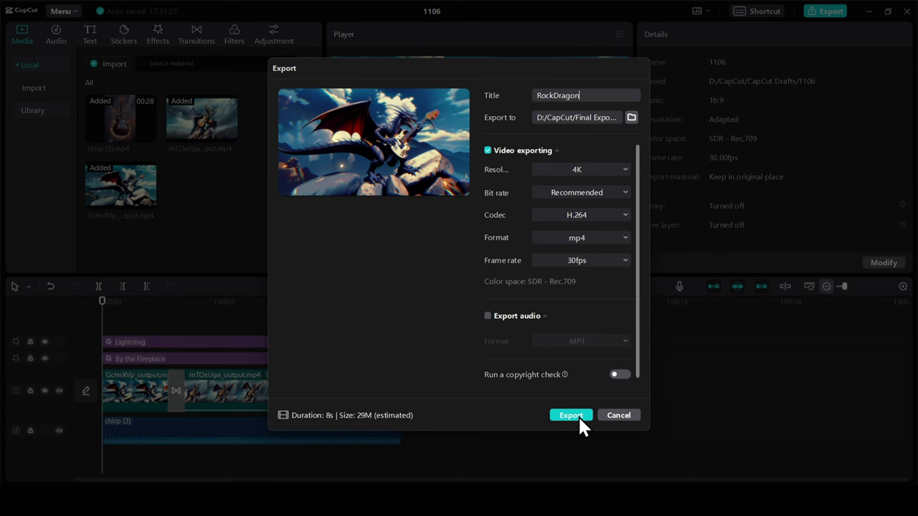
pyautogui.click(571, 416)
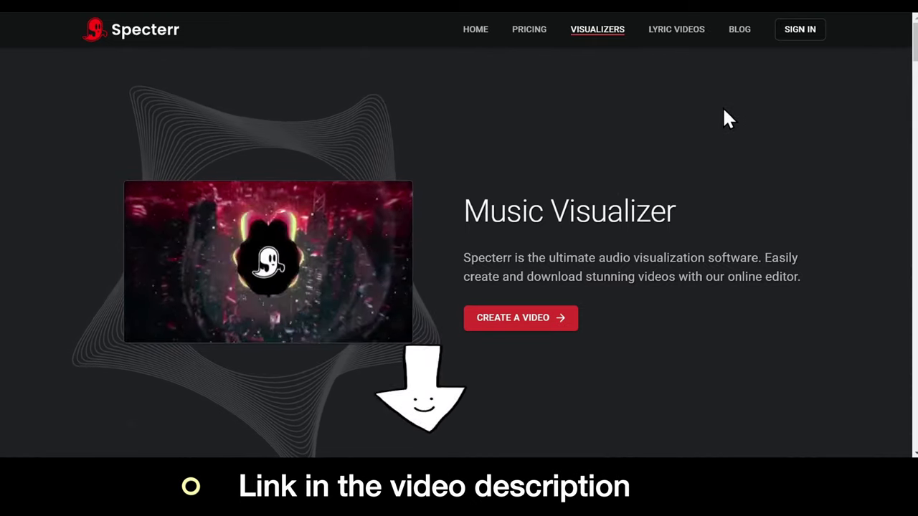
# - Sign up for a Specterr account and begin a new visualizer video
pyautogui.click(801, 30)
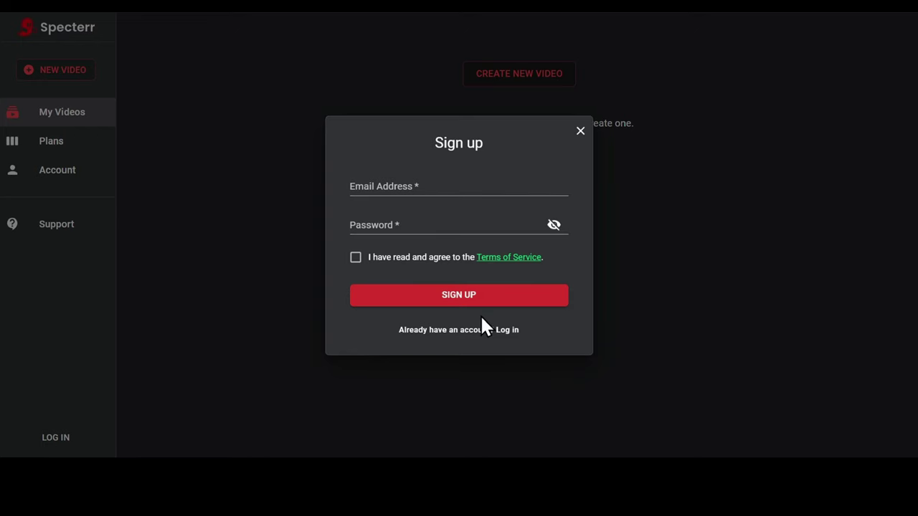
pyautogui.click(488, 313)
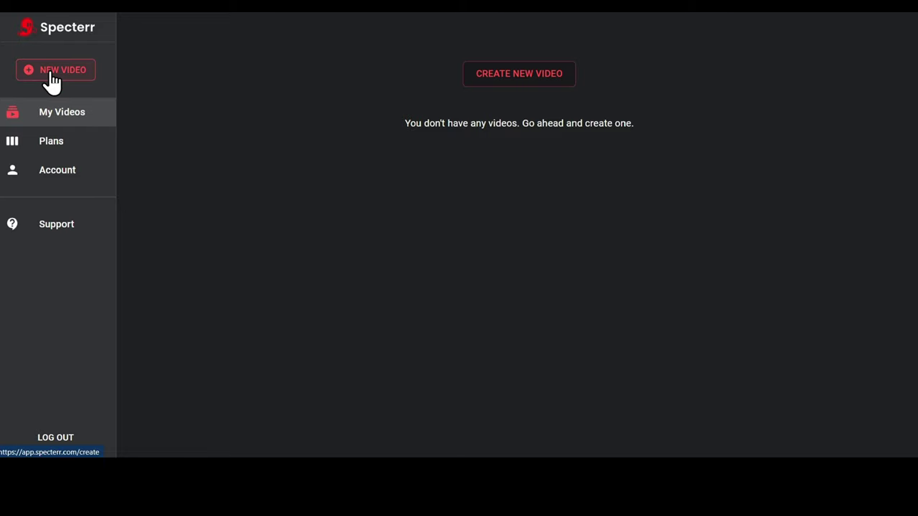
pyautogui.click(52, 75)
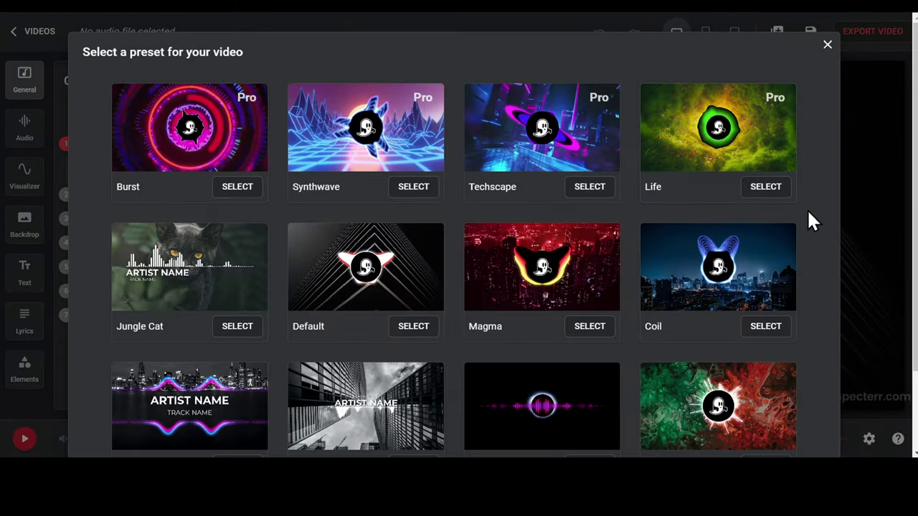
# - Apply the Magma preset and continue to the logo and background Images step
pyautogui.scroll(-2, 811, 272)
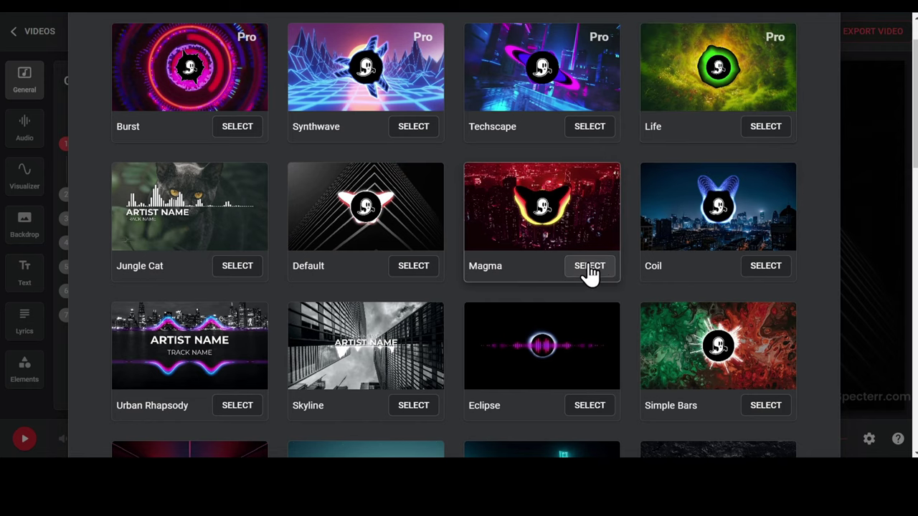
pyautogui.click(589, 266)
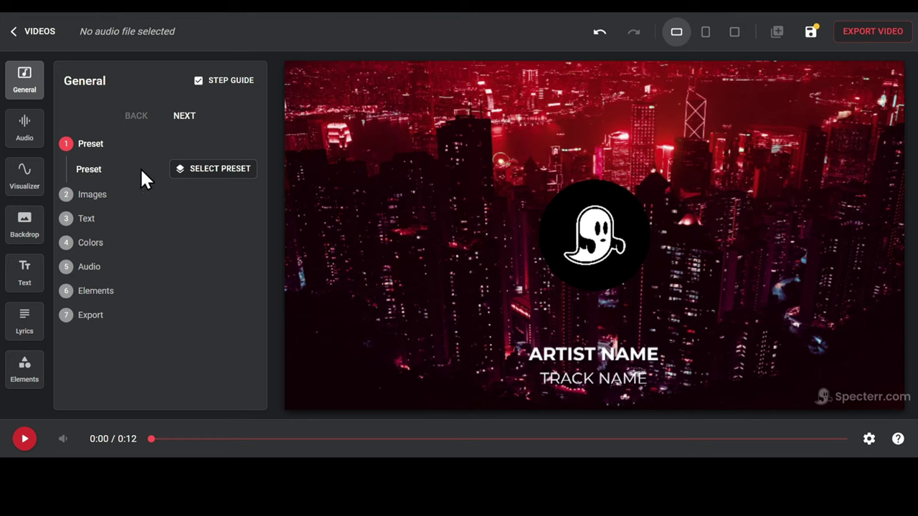
pyautogui.click(91, 195)
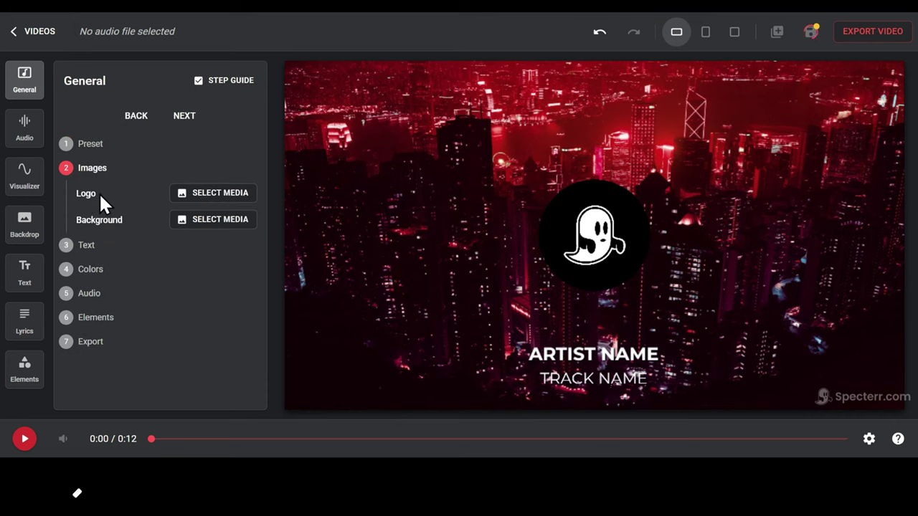
# - Ask ChatGPT for 20 catchy names for a music YouTube channel
pyautogui.click(219, 194)
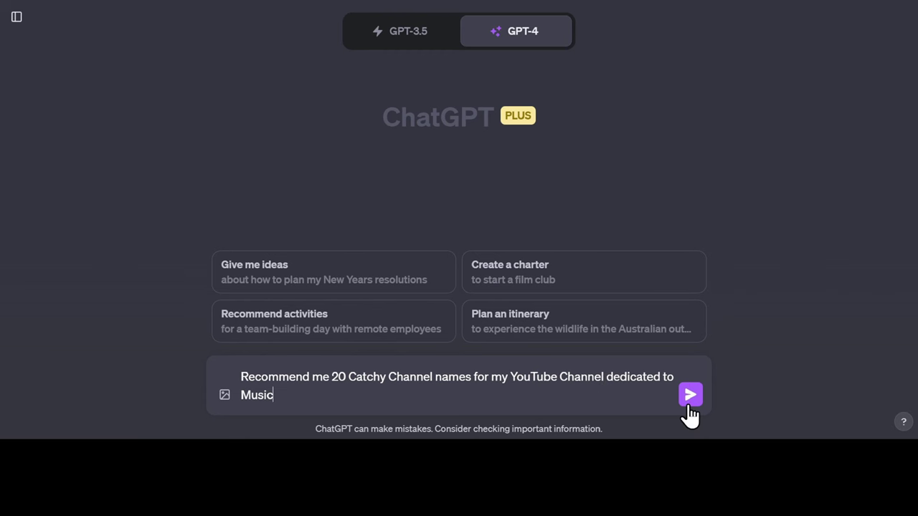
pyautogui.click(689, 399)
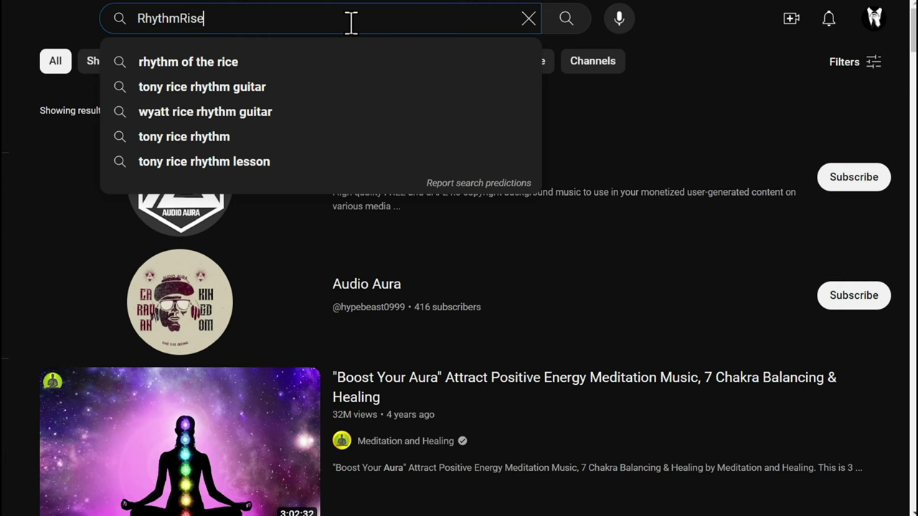
# - Search YouTube for RhythmRise and filter the results to Channels
pyautogui.press('Return')
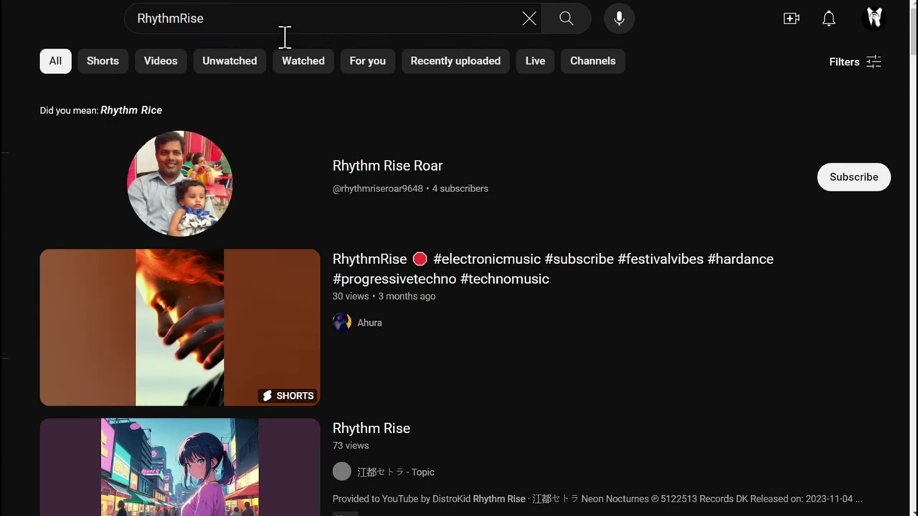
pyautogui.click(592, 66)
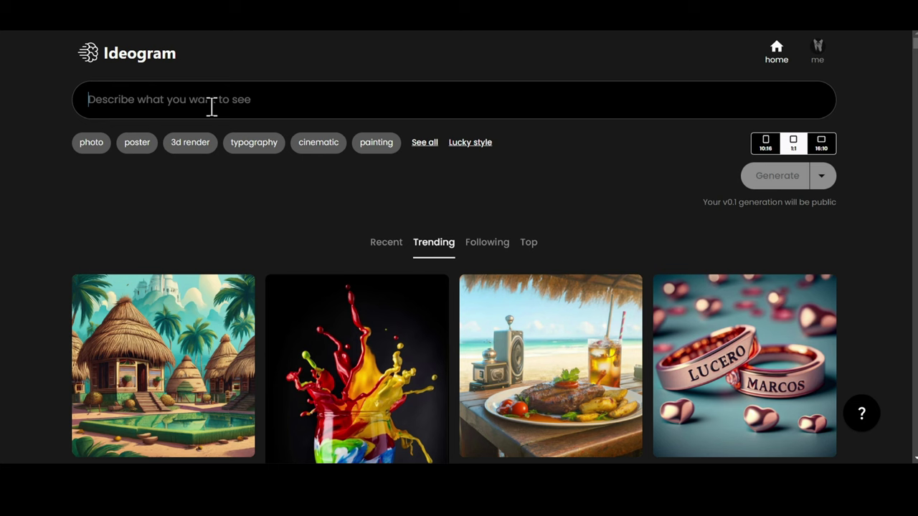
# - Generate Rhythm Rise logos from the pasted prompt with typography styling and open the purple-headphones design
pyautogui.write('Logo Design, text "Rhythm Rise"')
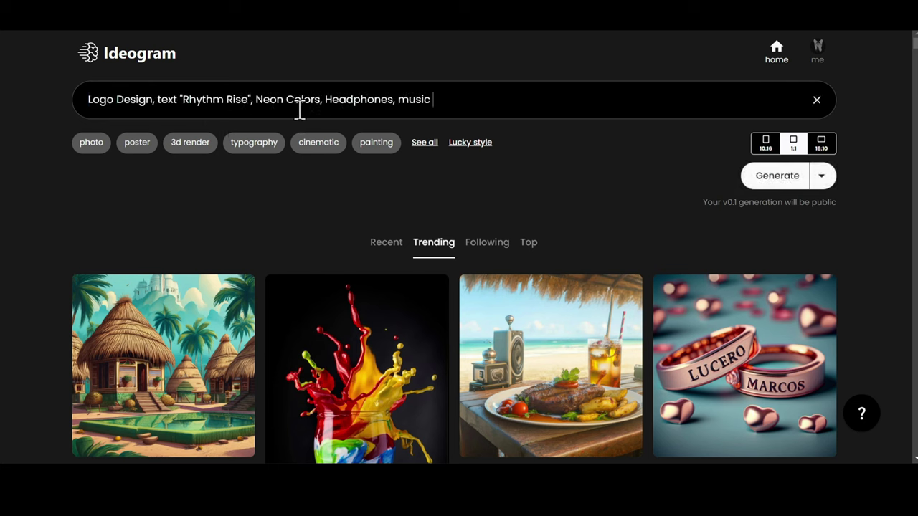
pyautogui.click(190, 142)
pyautogui.click(424, 142)
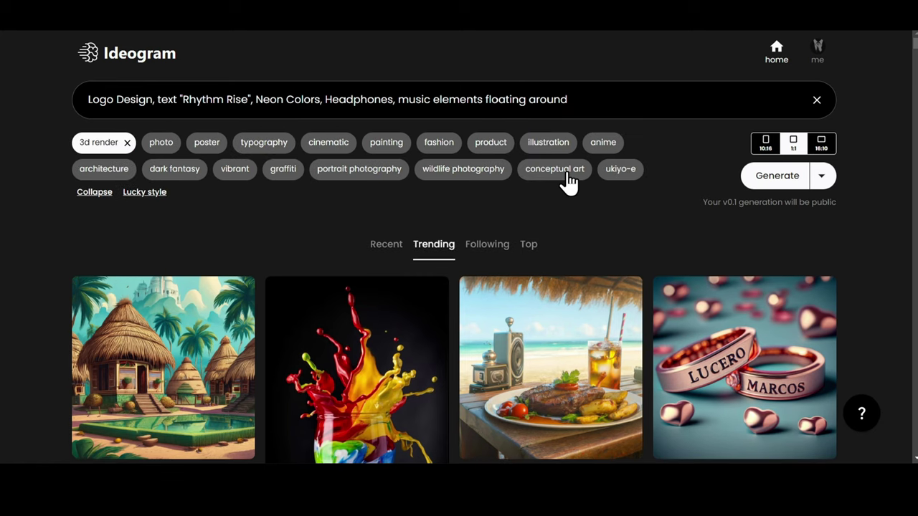
pyautogui.click(564, 172)
pyautogui.click(351, 142)
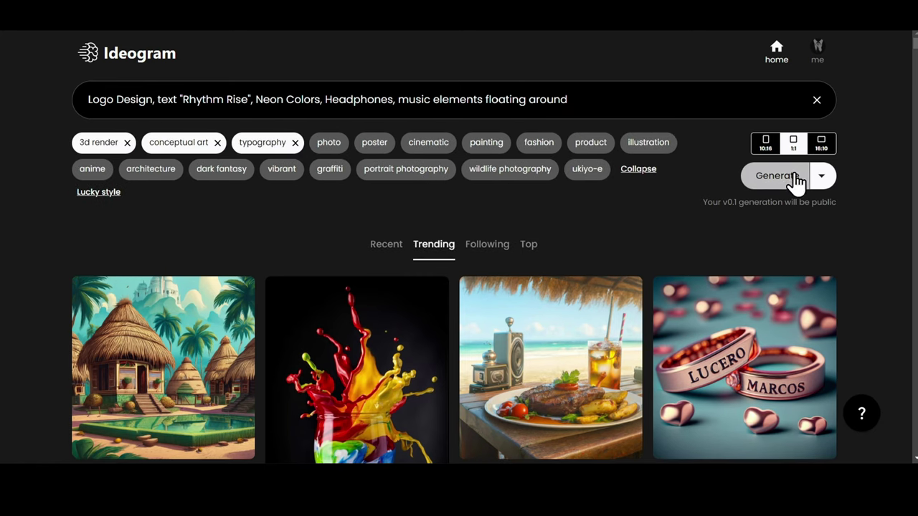
pyautogui.click(787, 179)
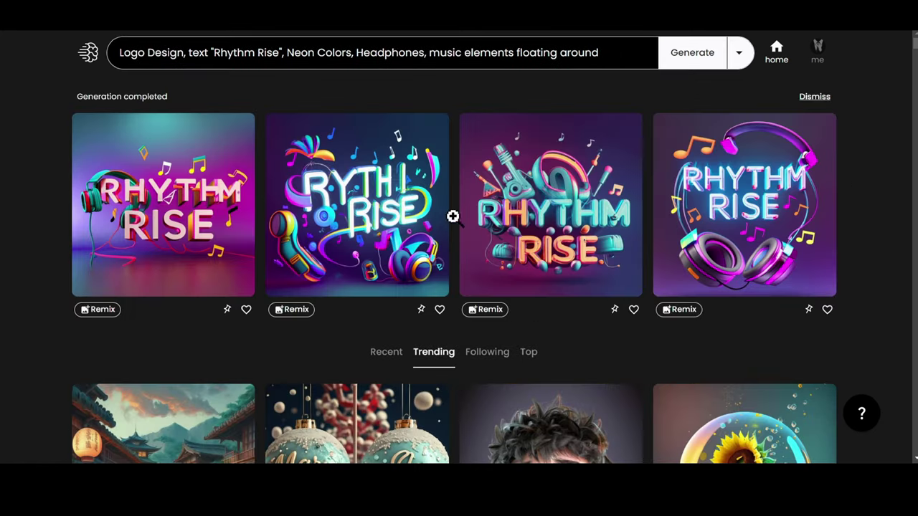
pyautogui.click(664, 194)
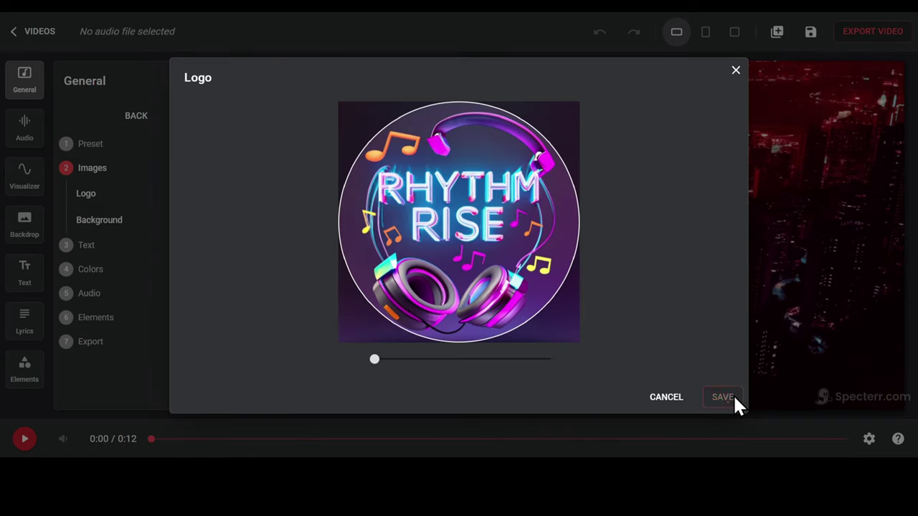
# - Save the round headphones logo crop and list video backgrounds in the background picker
pyautogui.click(723, 397)
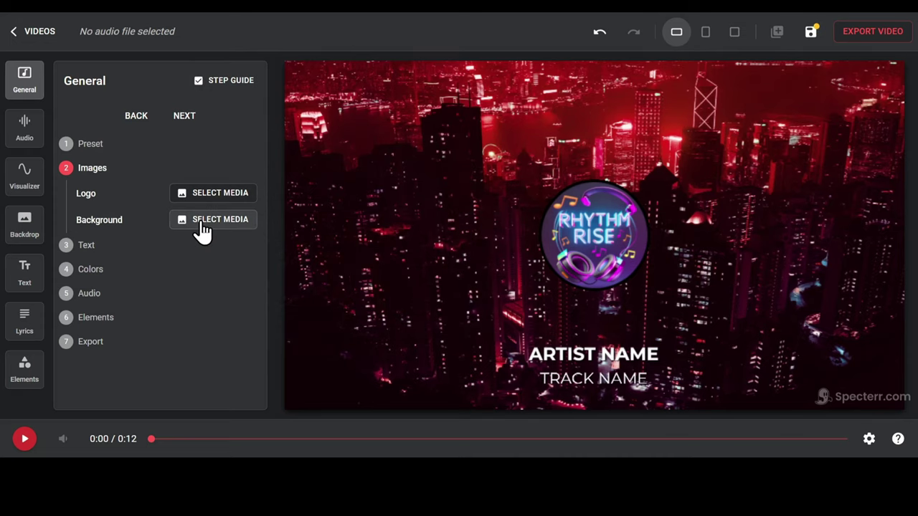
pyautogui.click(203, 227)
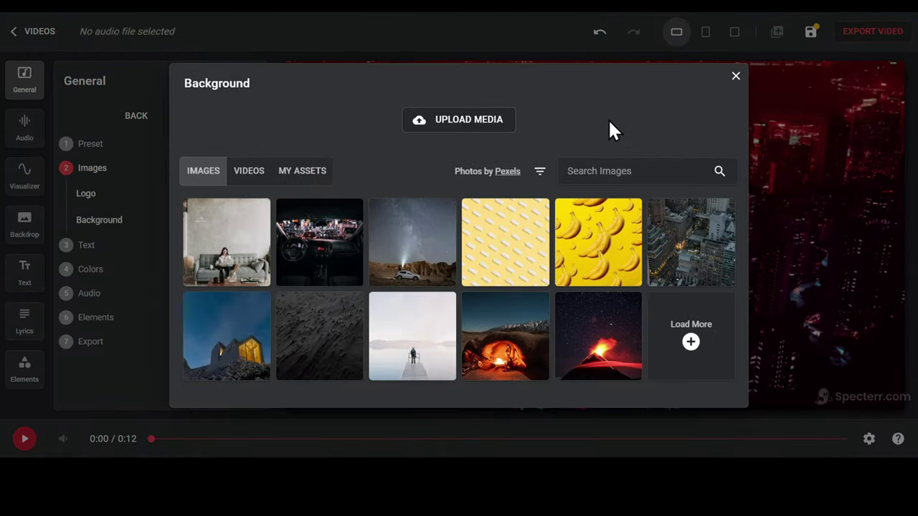
pyautogui.click(265, 172)
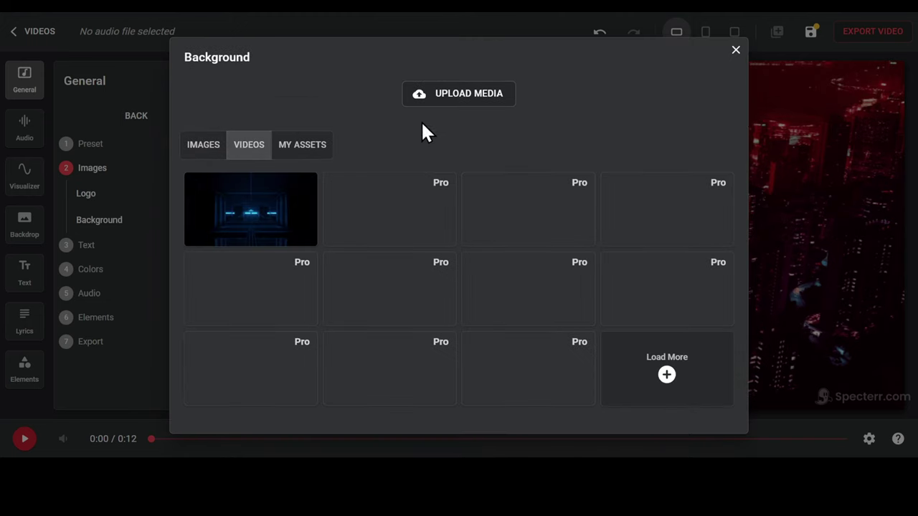
pyautogui.moveTo(256, 215)
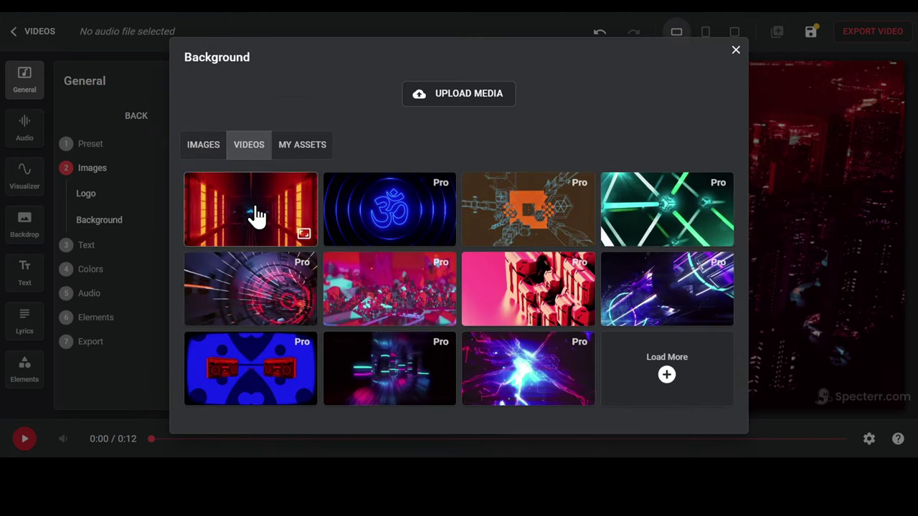
# - Apply the red neon tunnel background and set the titles to SABI and EPIC SHINE
pyautogui.click(256, 215)
pyautogui.click(111, 244)
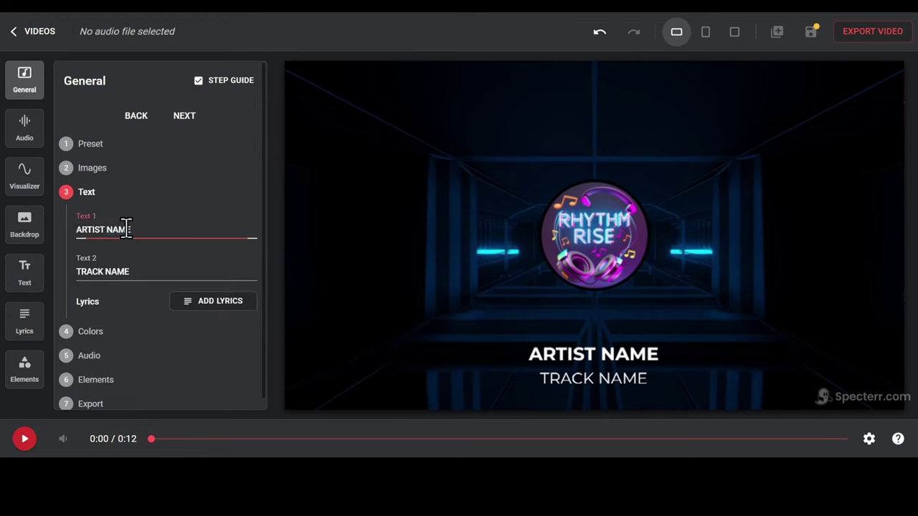
pyautogui.write('SABI')
pyautogui.tripleClick(112, 270)
pyautogui.write('EPIC SHINE')
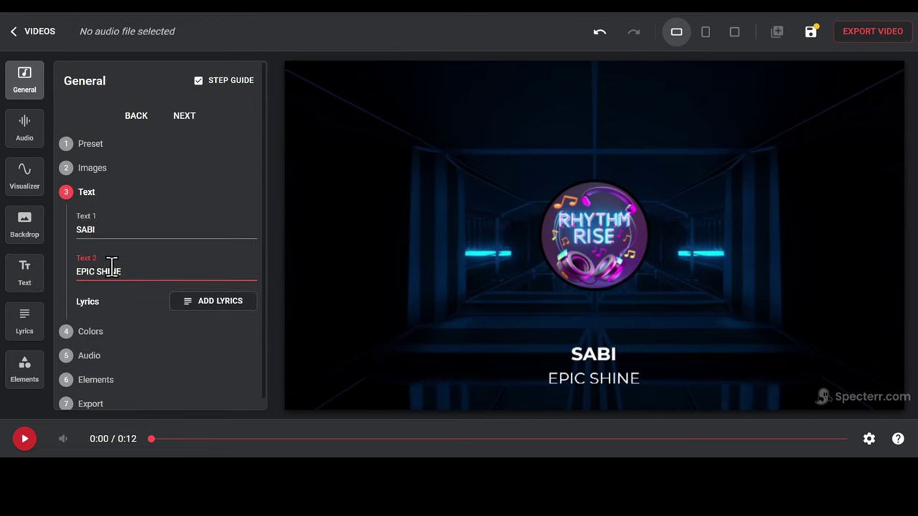
# - Add the 1105.MP3 song, preview it, and enable the Like & Subscribe animation
pyautogui.scroll(-1, 205, 312)
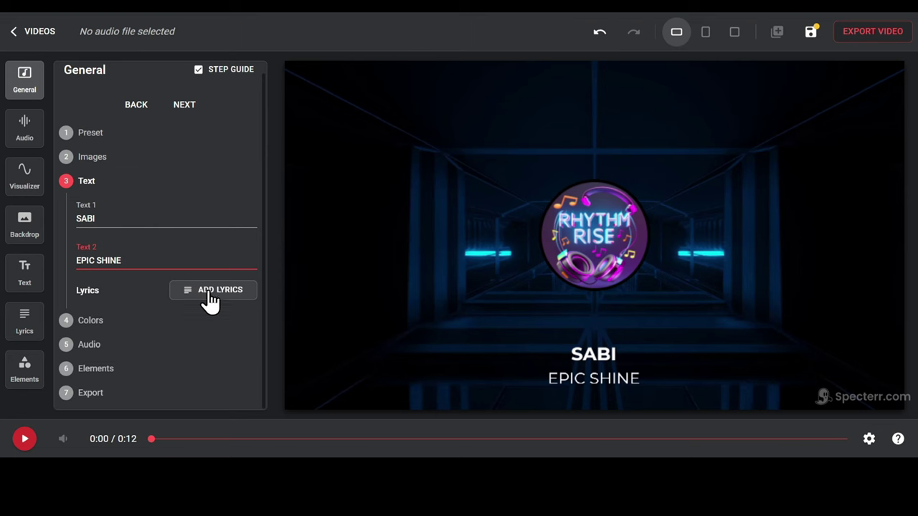
pyautogui.click(193, 320)
pyautogui.scroll(-2, 184, 263)
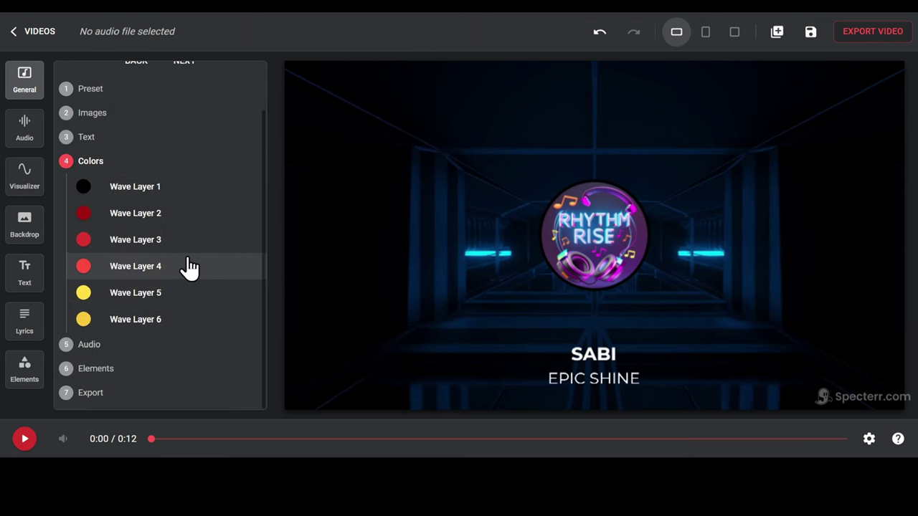
pyautogui.click(127, 350)
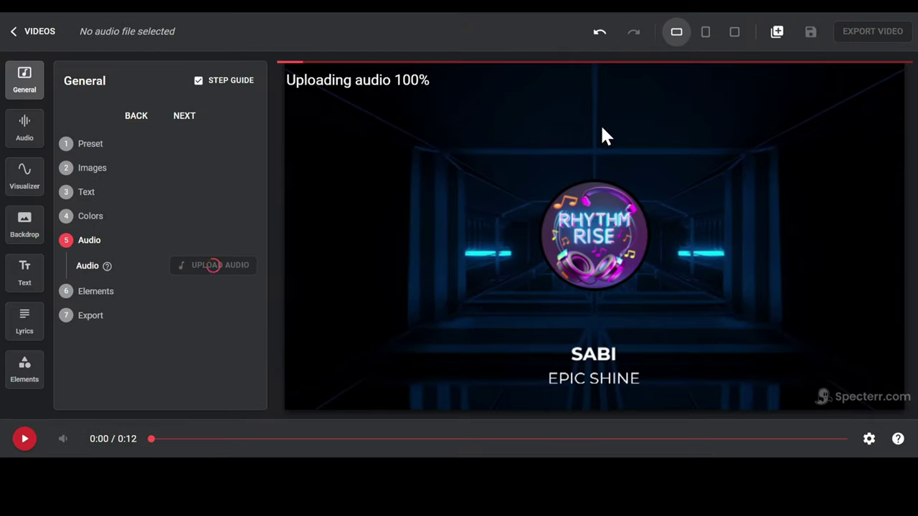
pyautogui.click(25, 440)
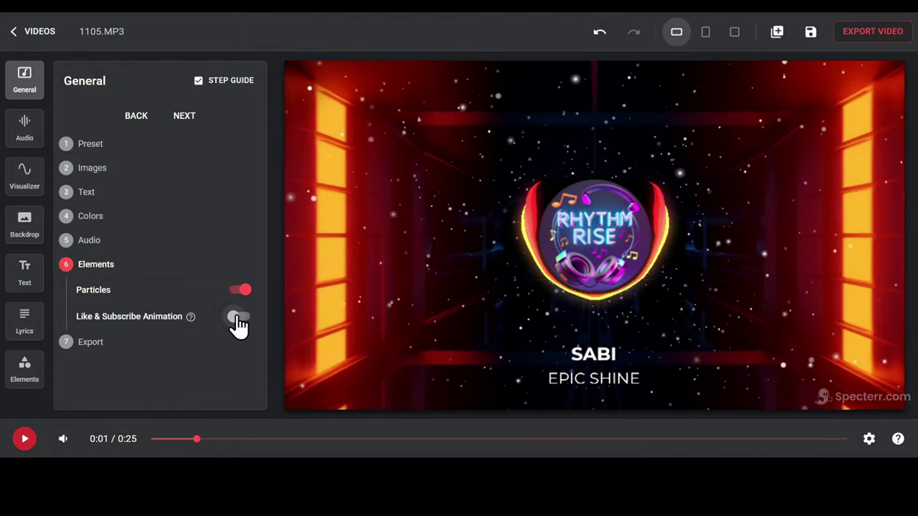
pyautogui.click(239, 319)
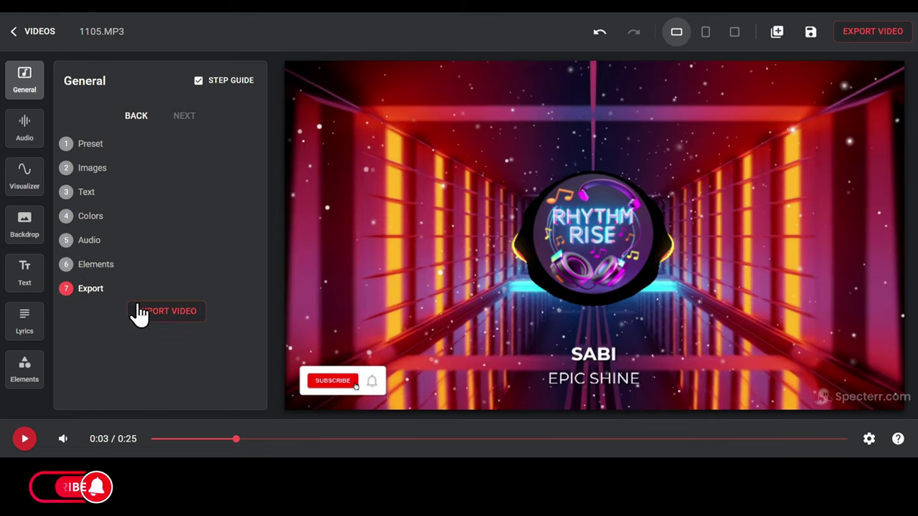
# - Queue the video for export at 720p 30fps and acknowledge the confirmation
pyautogui.click(166, 315)
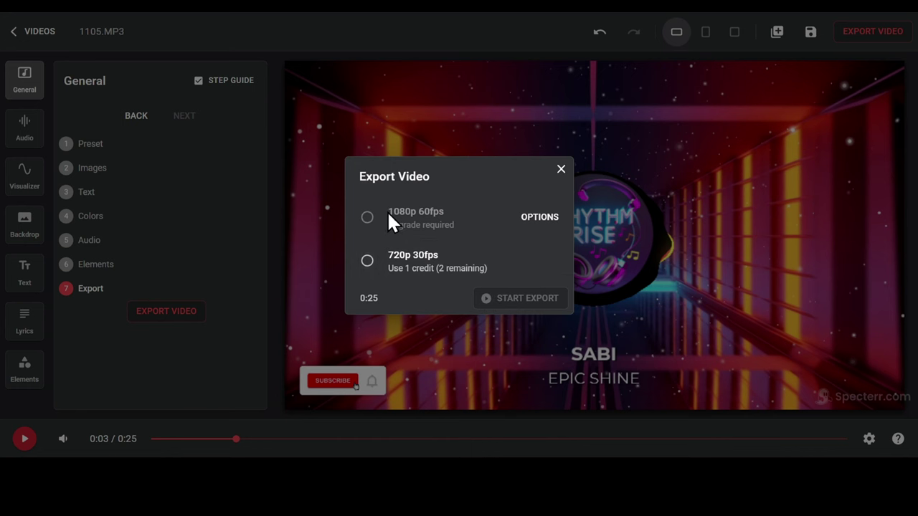
pyautogui.click(549, 218)
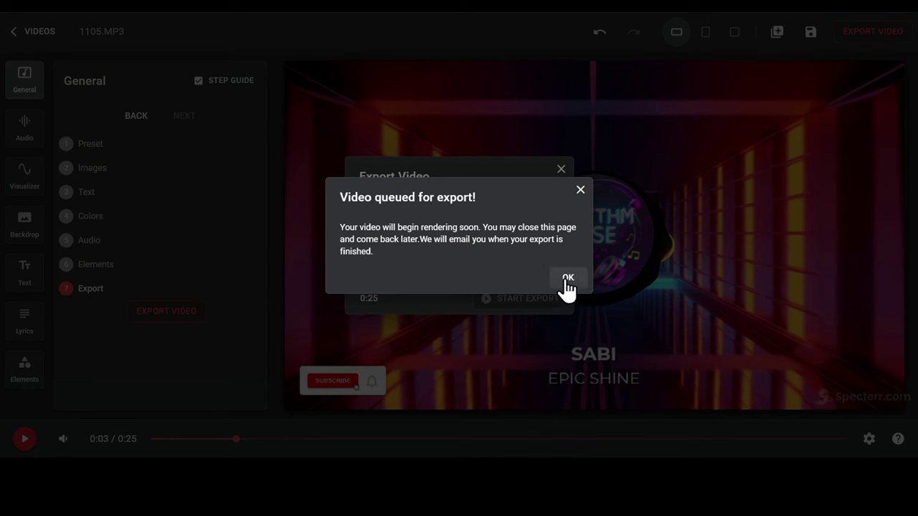
pyautogui.click(565, 279)
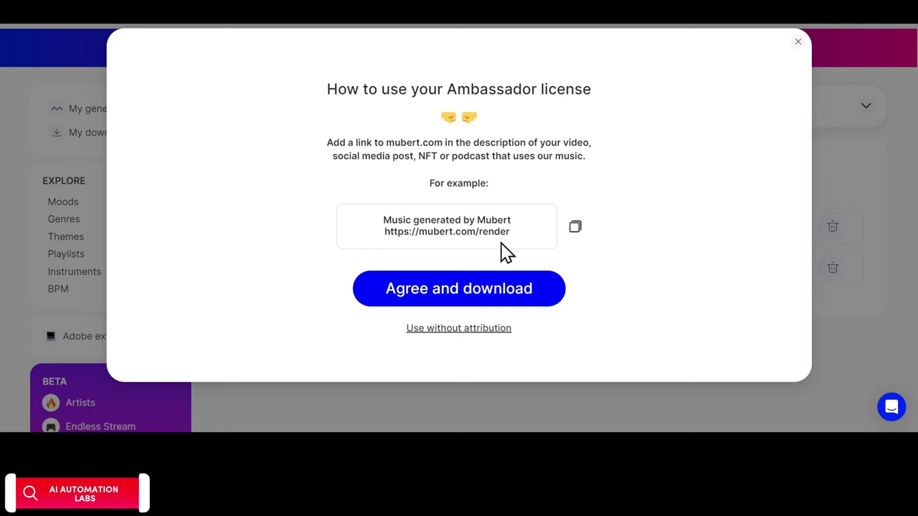
# - Copy the Mubert attribution line, then open the Mubert Extension and its listening app page
pyautogui.click(576, 229)
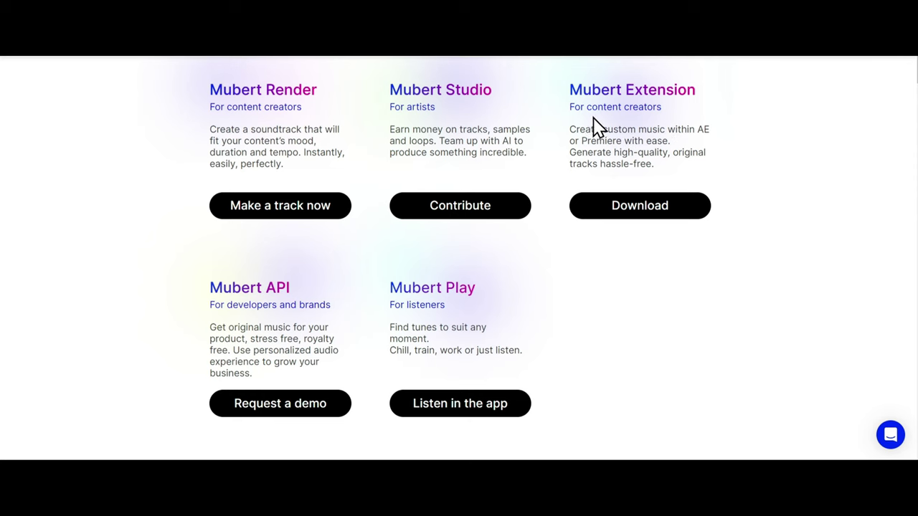
pyautogui.click(595, 128)
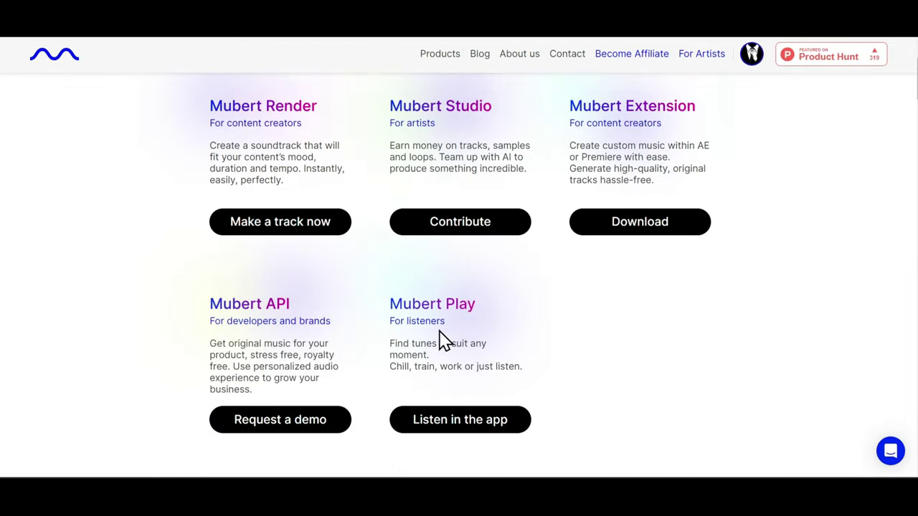
pyautogui.click(459, 429)
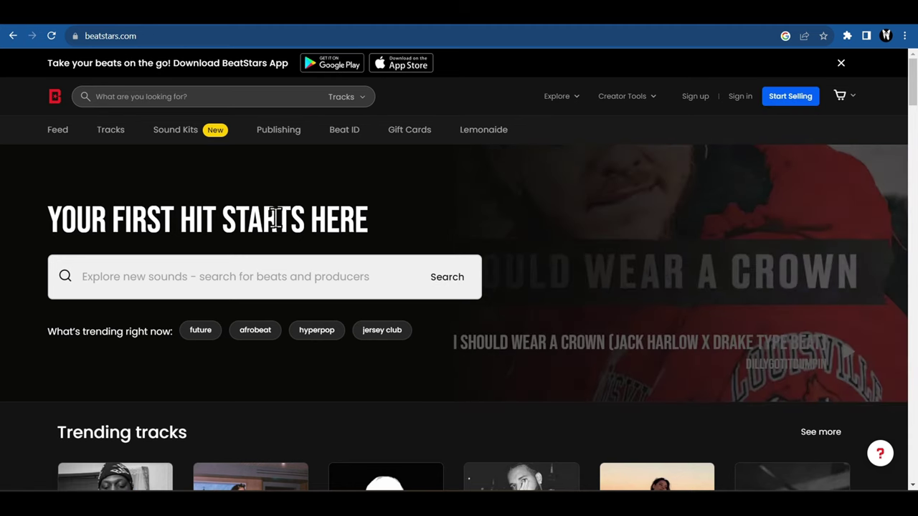
# - Scroll down the BeatStars home page to view the trending tracks
pyautogui.scroll(-3, 273, 215)
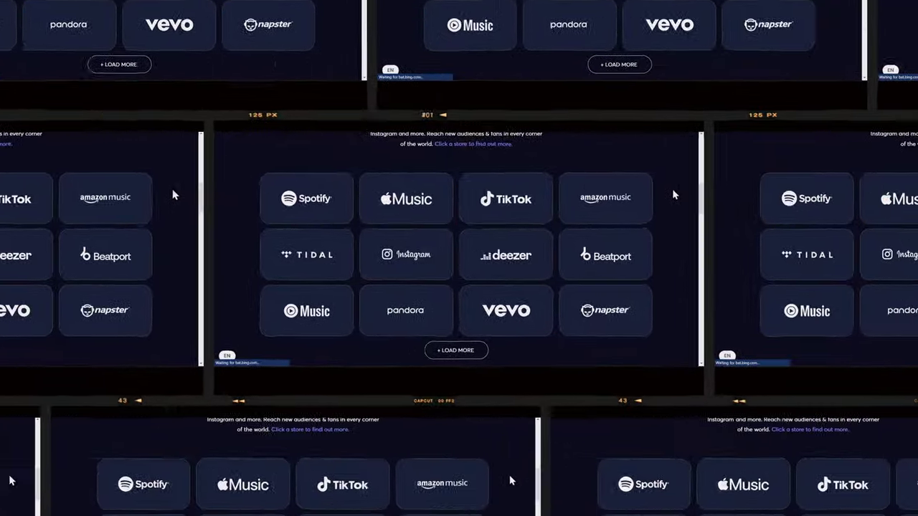
# - Scroll Ditto Music past the store grid to the Distribution is just the start cards
pyautogui.scroll(-3, 857, 132)
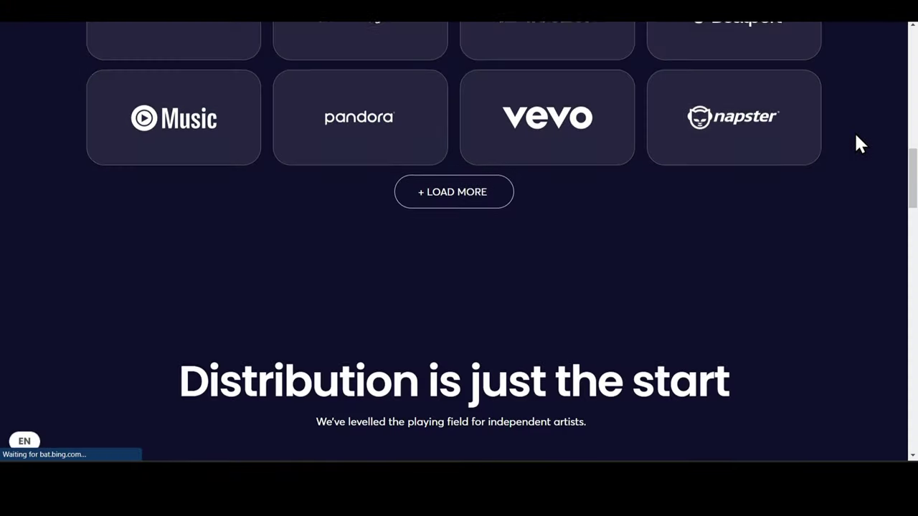
pyautogui.scroll(-5, 856, 137)
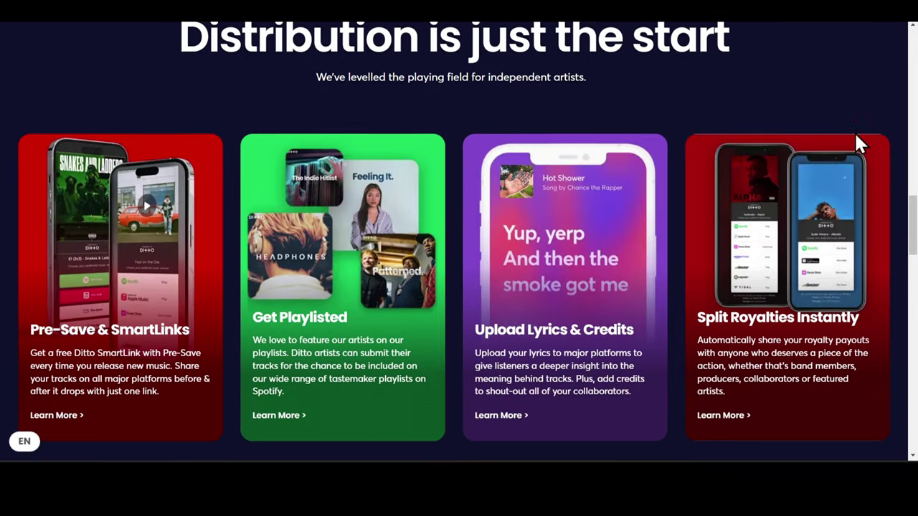
pyautogui.scroll(-1, 856, 143)
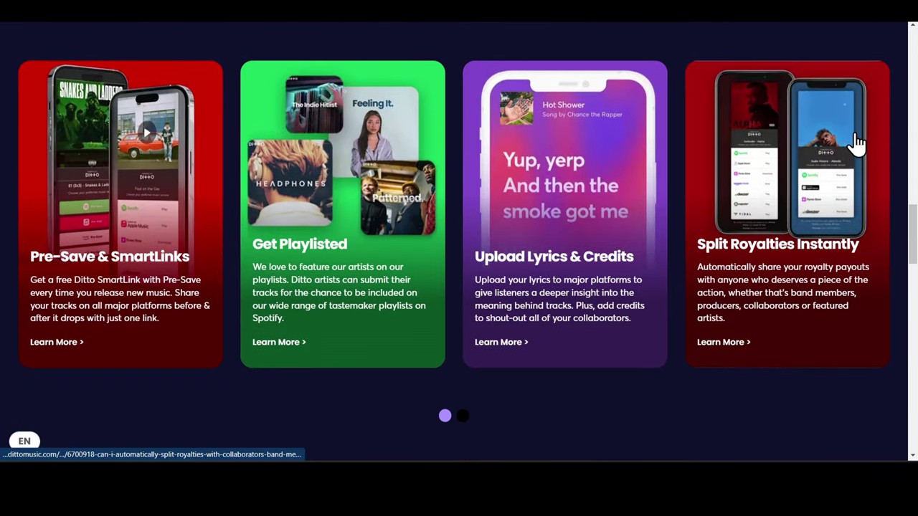